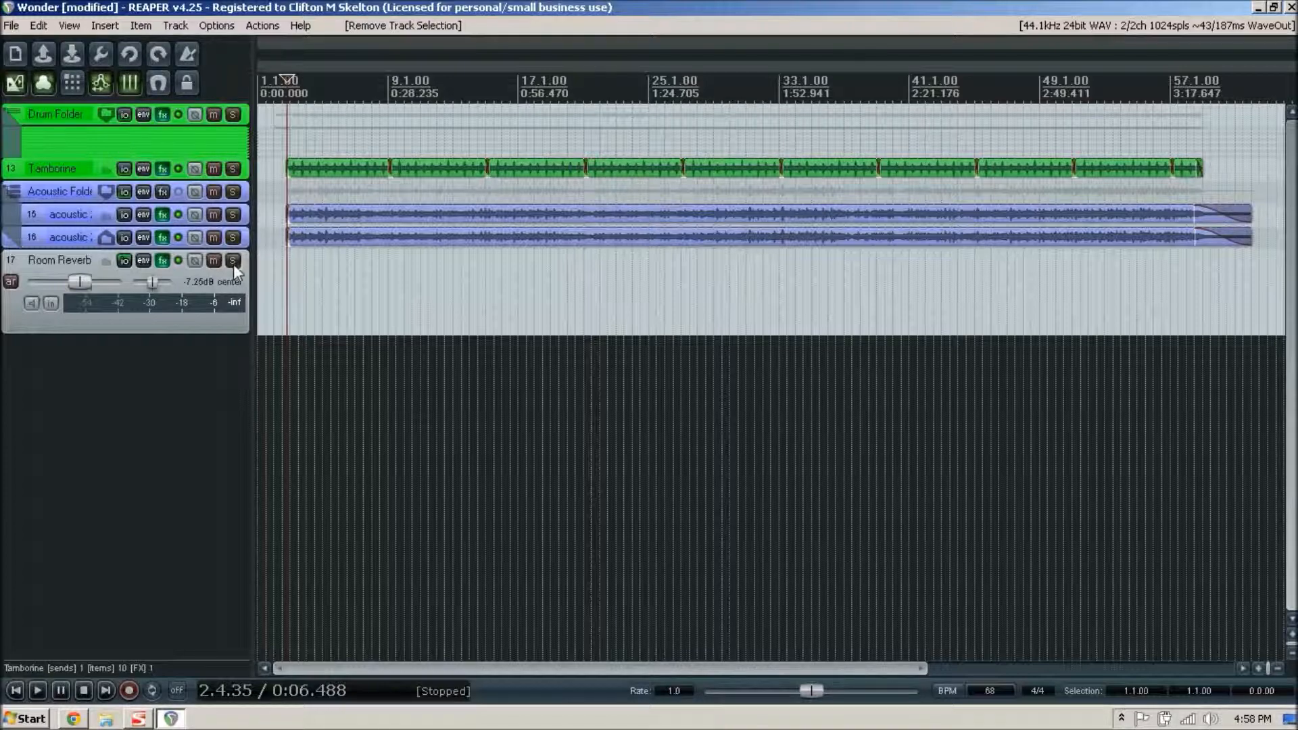
# - Insert a new track below Room Reverb and name it "Click Track"
pyautogui.click(181, 325)
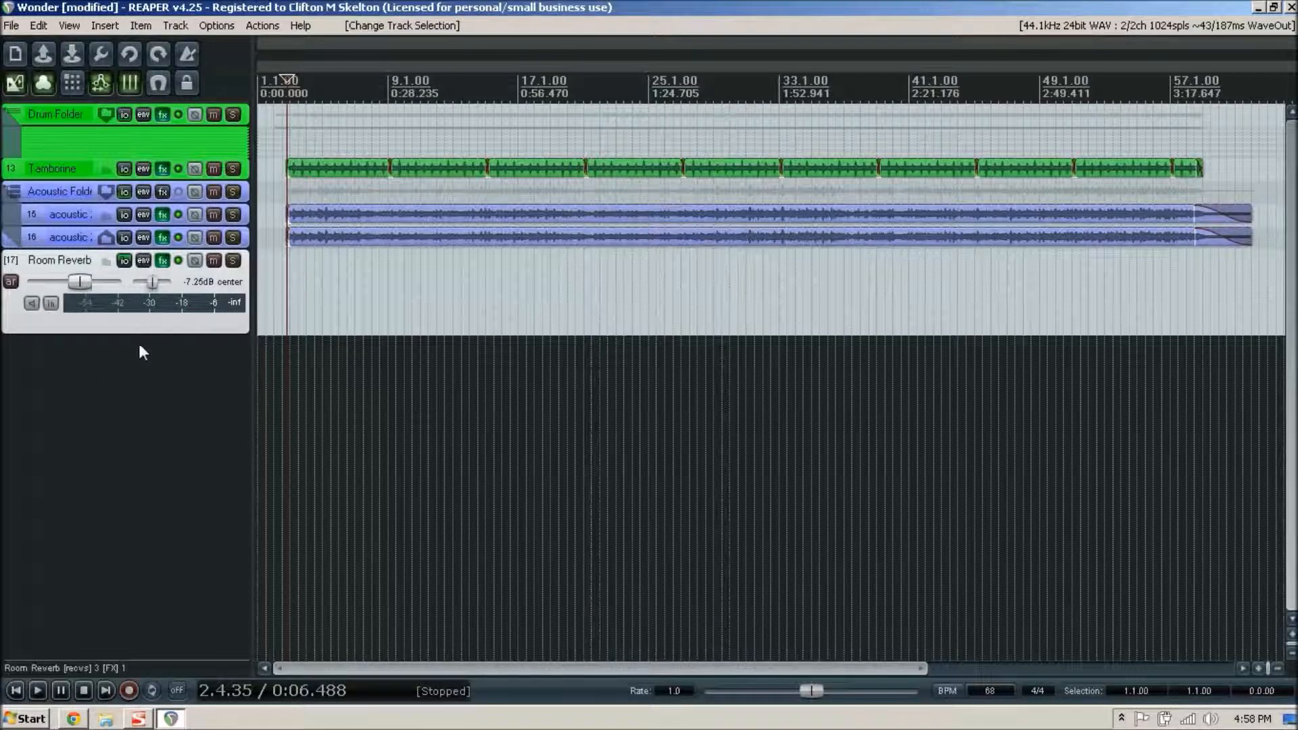
pyautogui.click(101, 27)
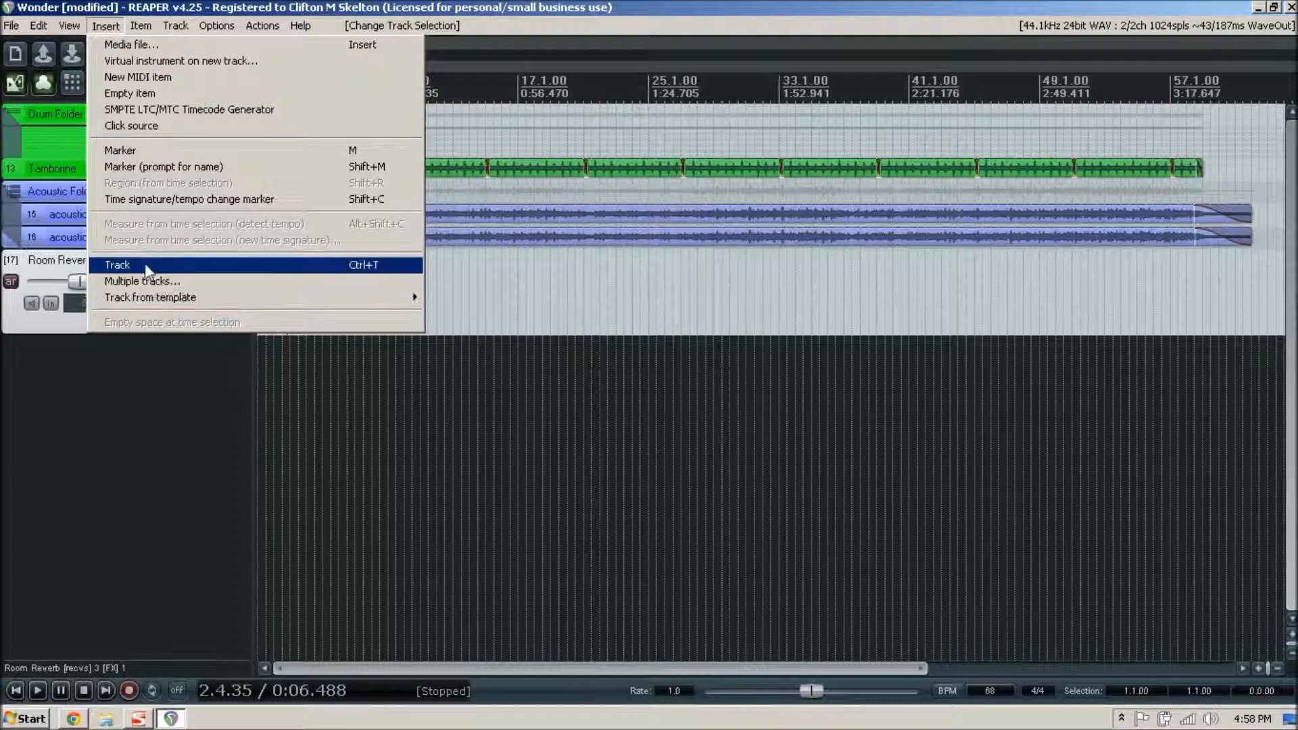
pyautogui.click(261, 265)
pyautogui.moveTo(94, 355); pyautogui.dragTo(90, 455)
pyautogui.doubleClick(32, 349)
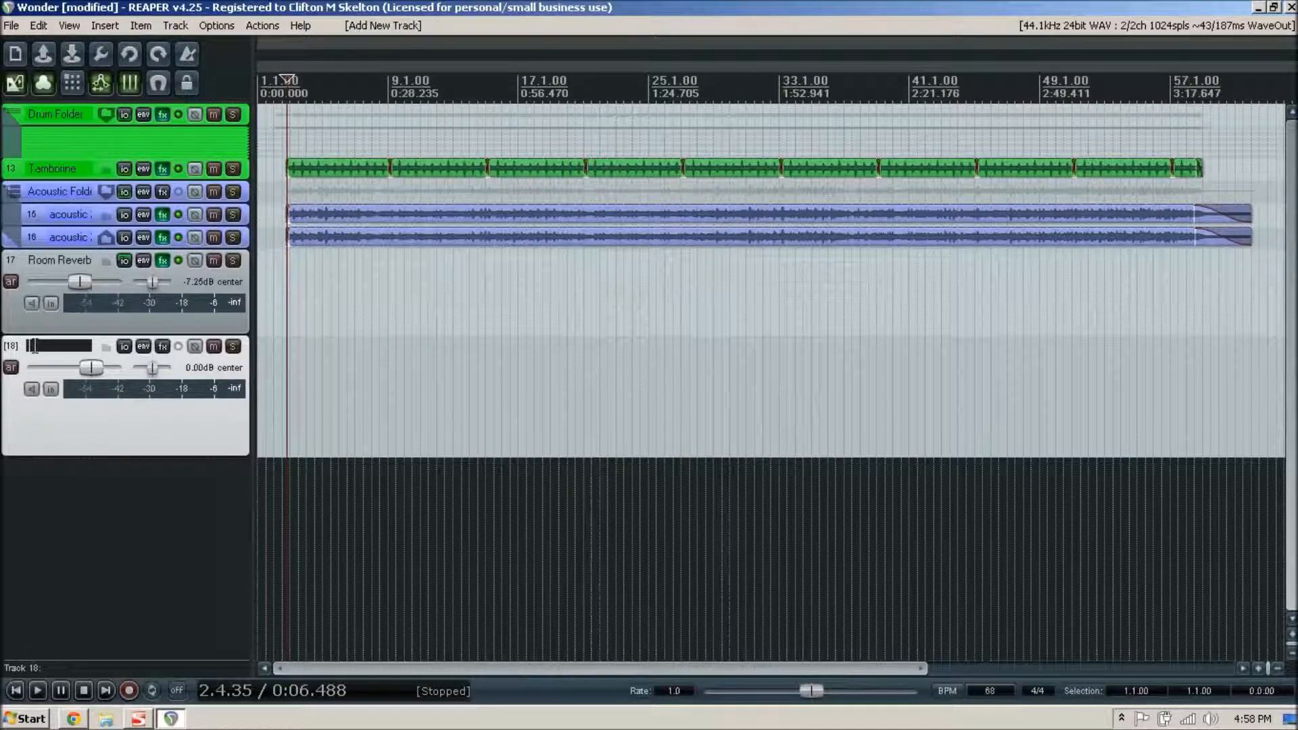
pyautogui.write('Click Track')
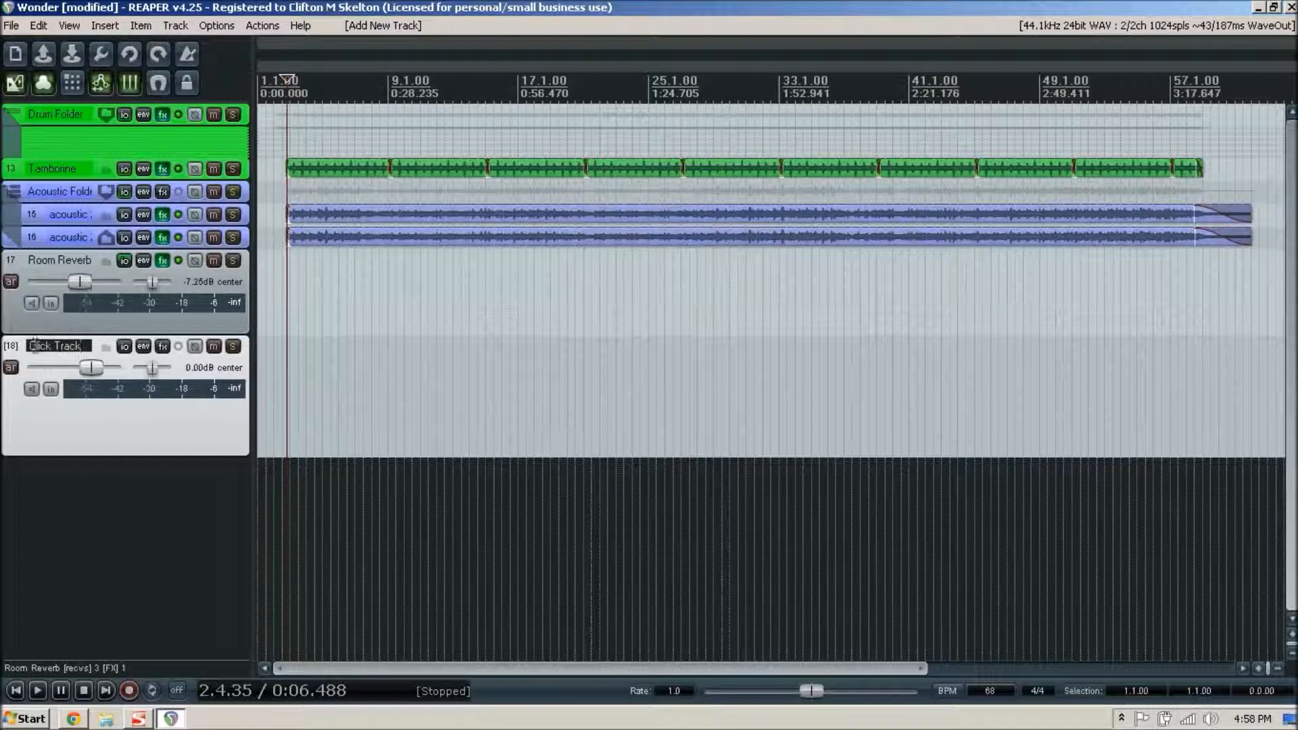
pyautogui.press('Return')
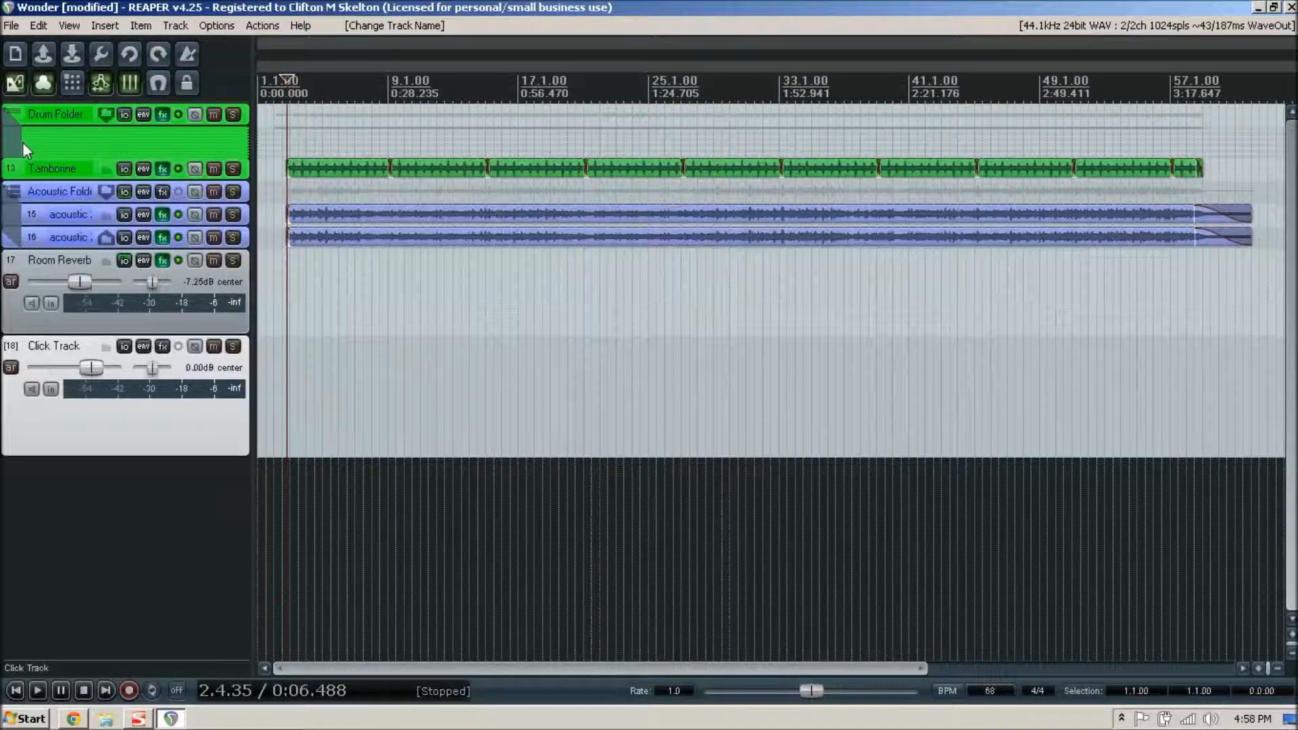
# - Insert a click source on the Click Track and return the edit cursor to the start of the click item
pyautogui.click(105, 26)
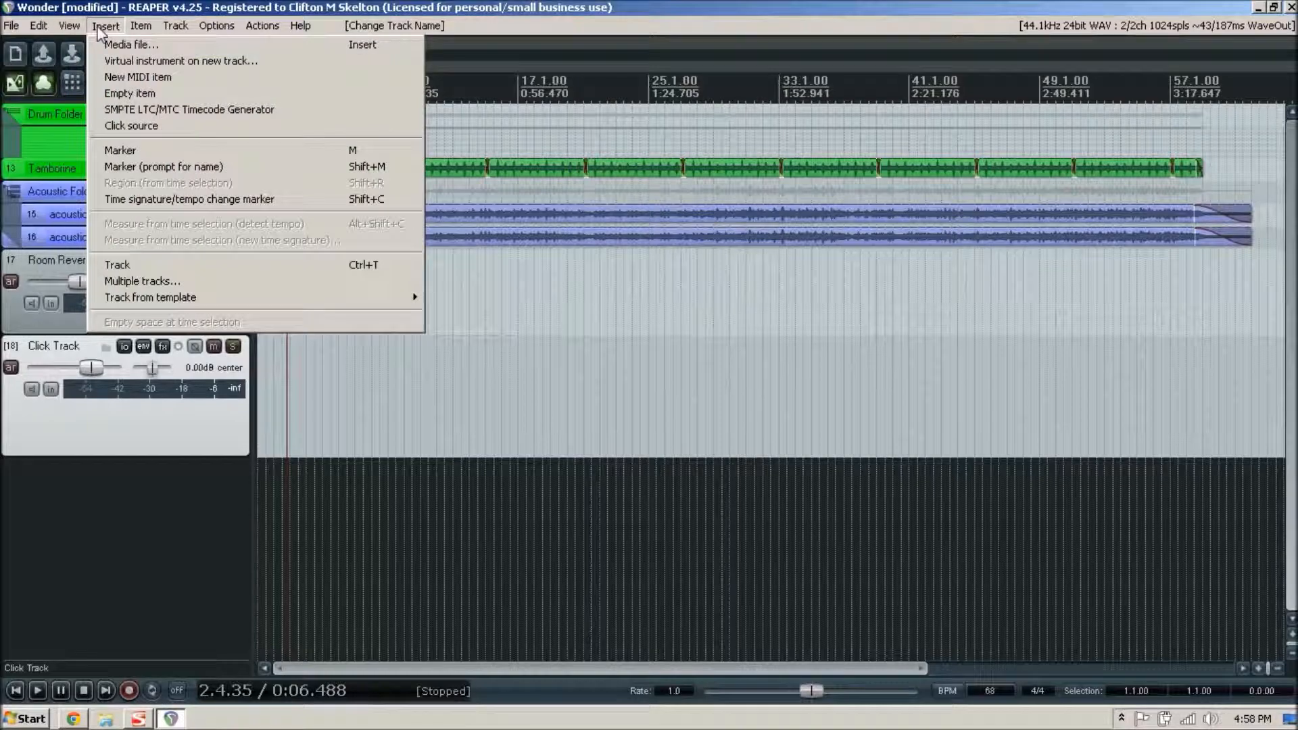
pyautogui.click(131, 125)
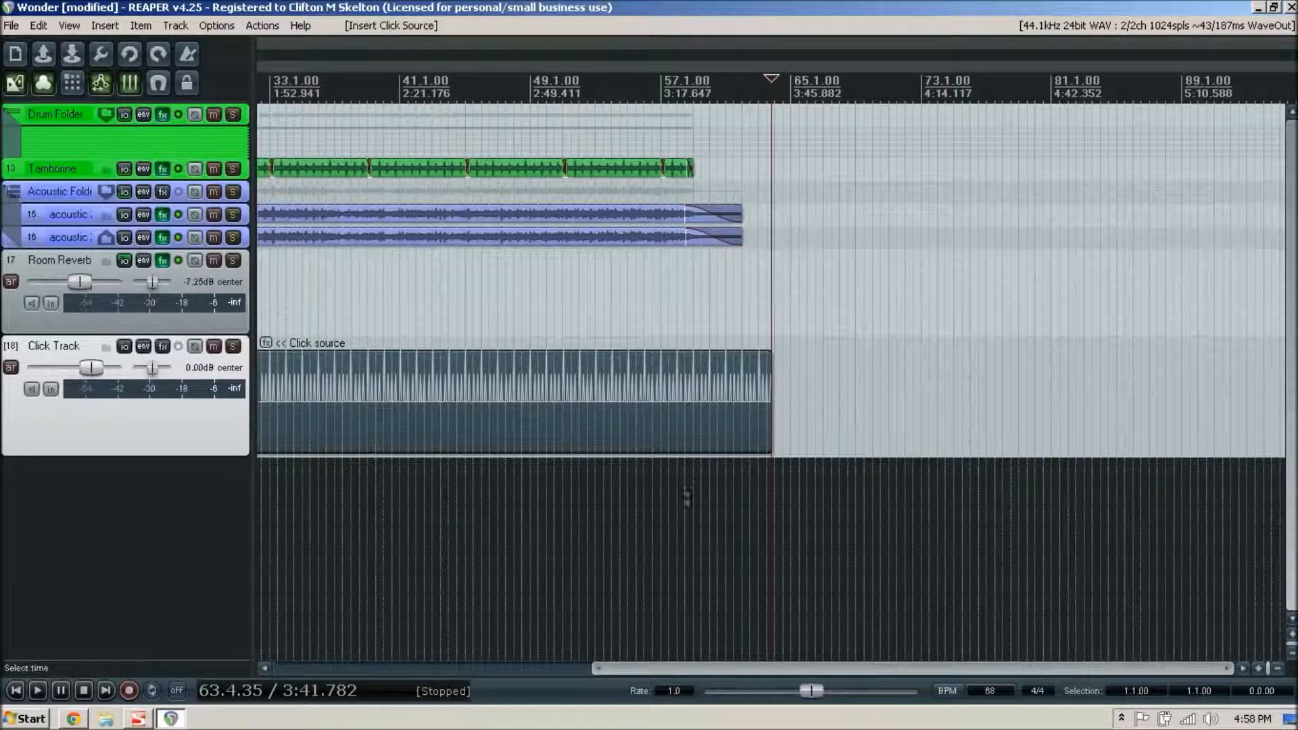
pyautogui.moveTo(605, 668); pyautogui.dragTo(317, 665)
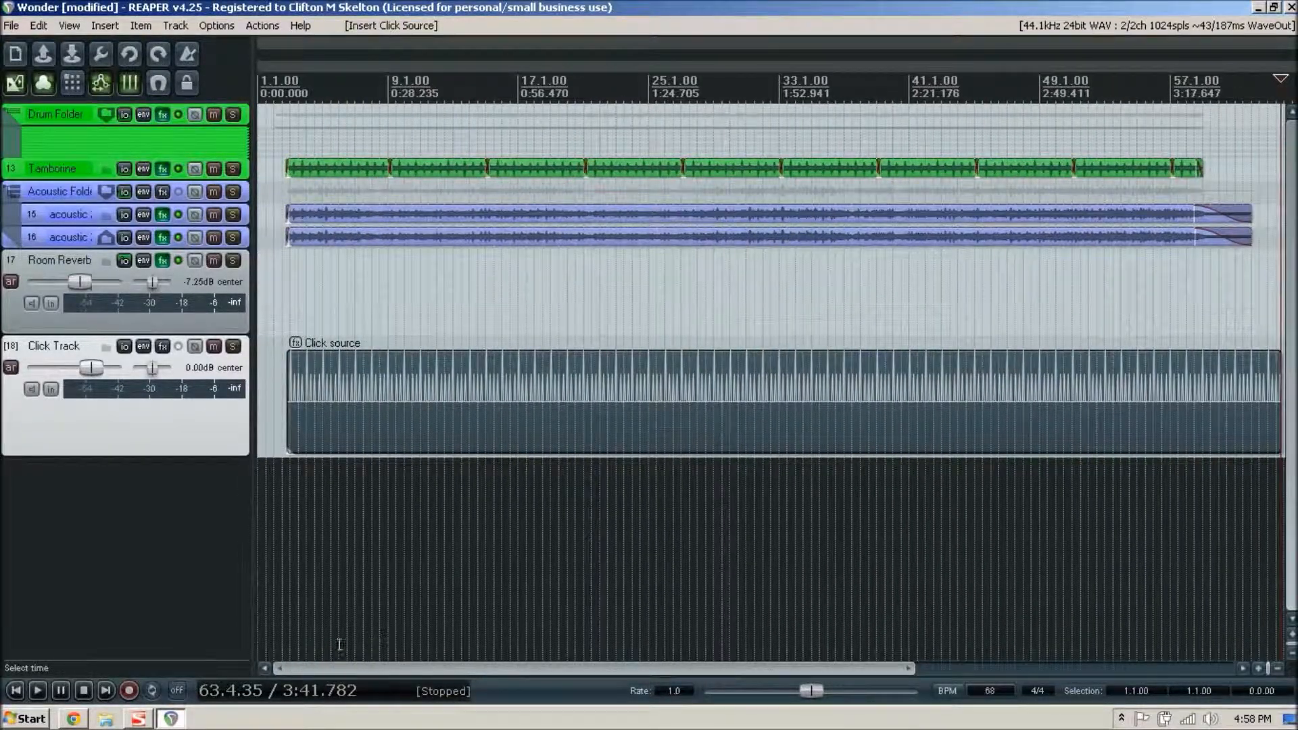
pyautogui.moveTo(905, 668); pyautogui.dragTo(975, 667)
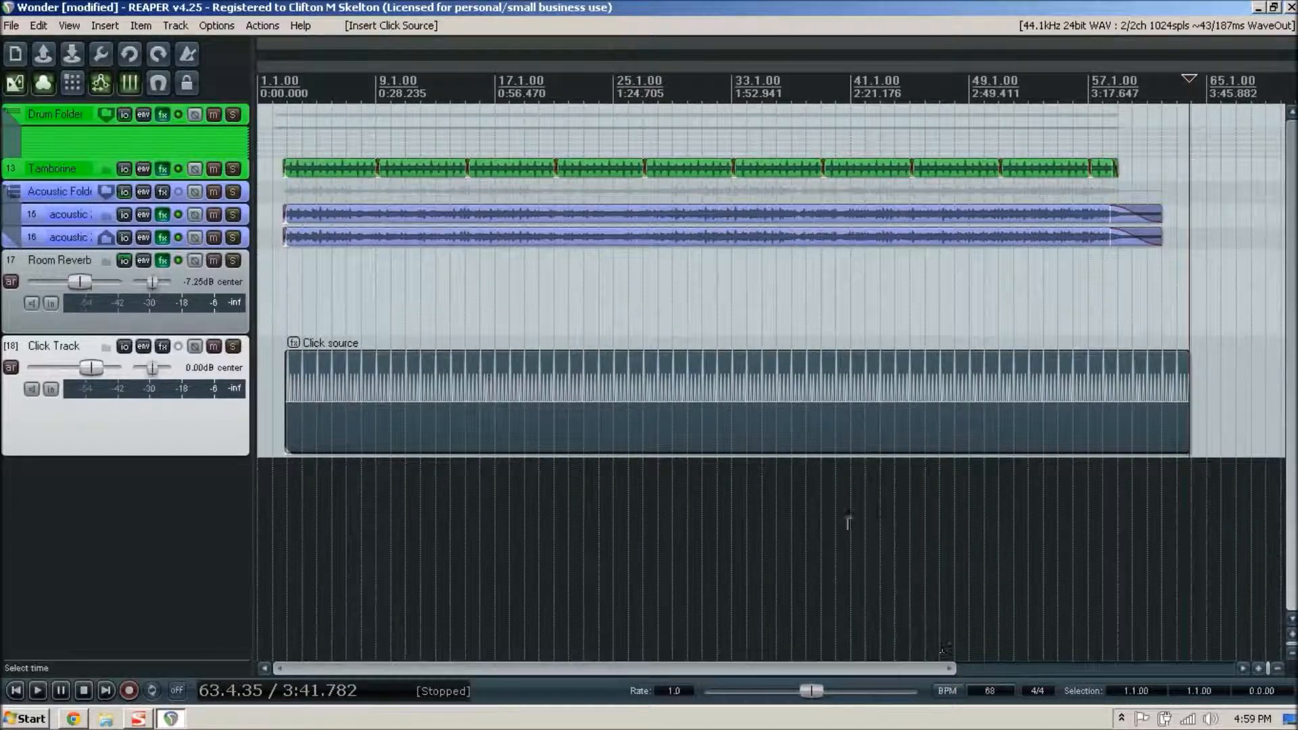
pyautogui.click(286, 476)
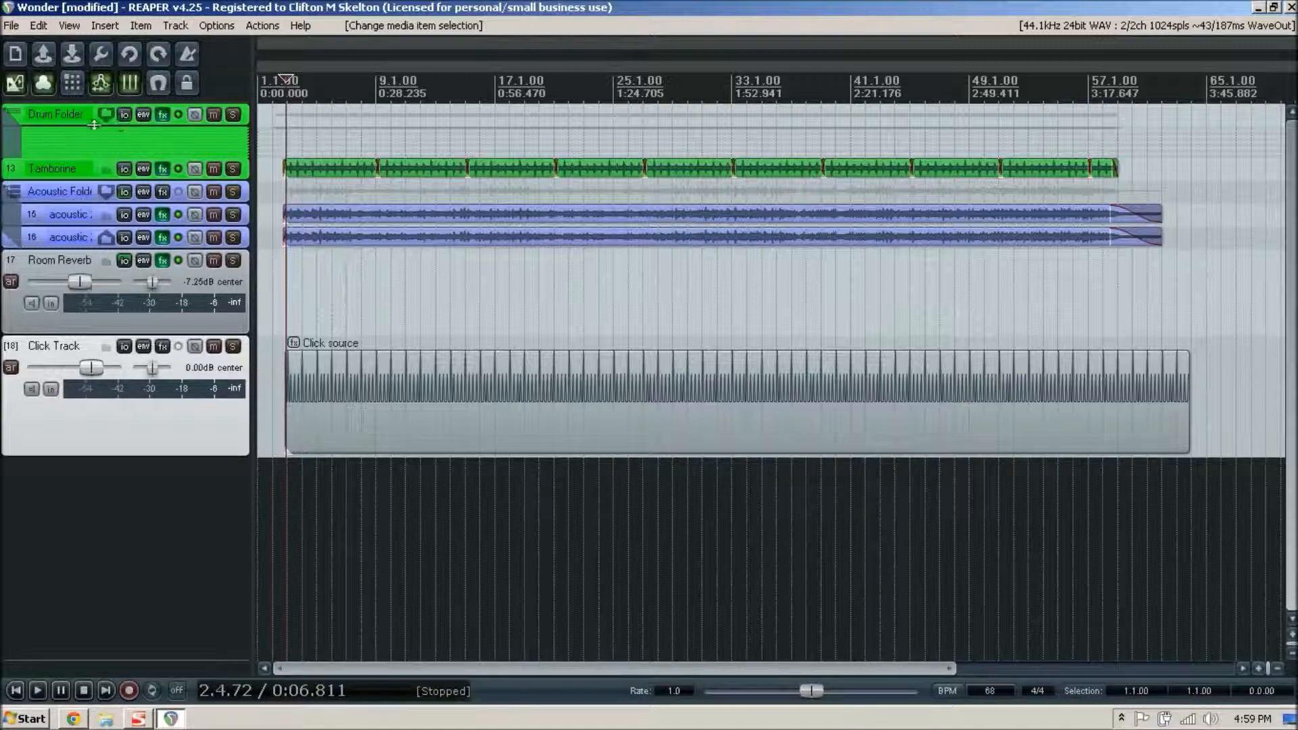
# - Expand and mute the Drum Folder, and play the song against the click
pyautogui.click(13, 115)
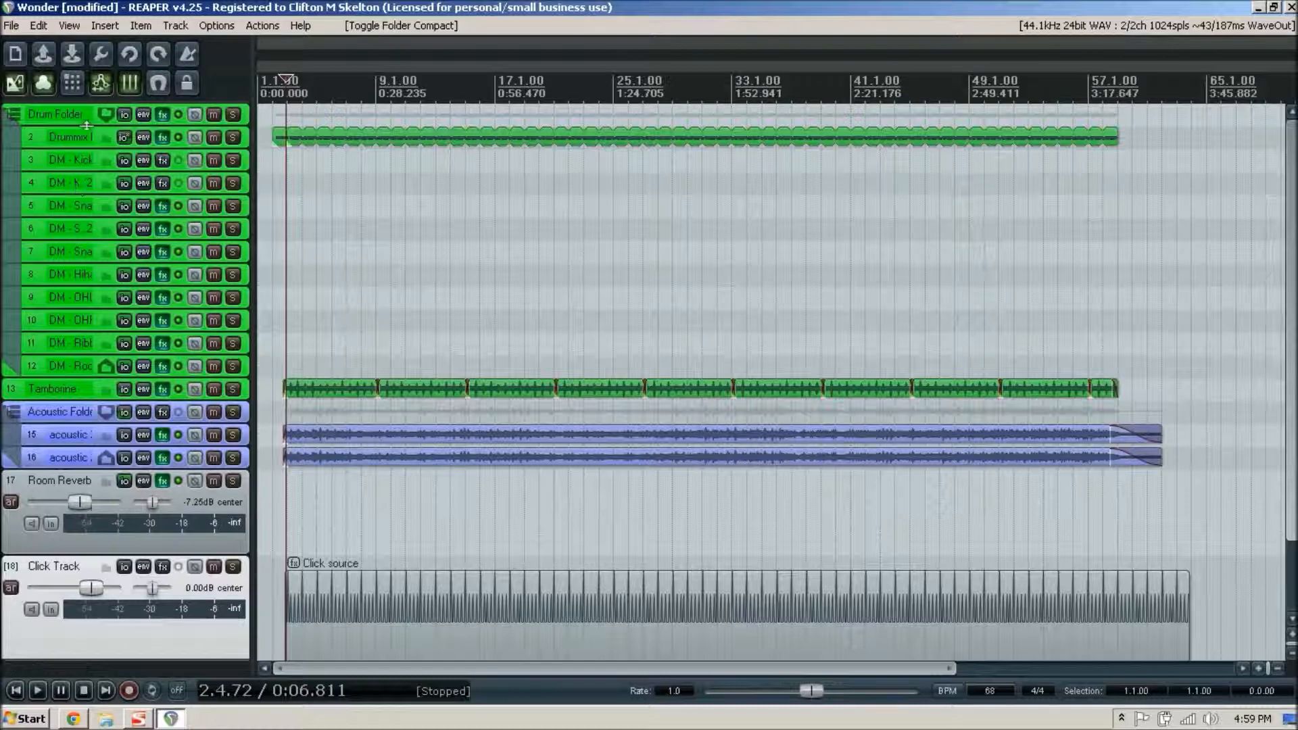
pyautogui.click(214, 115)
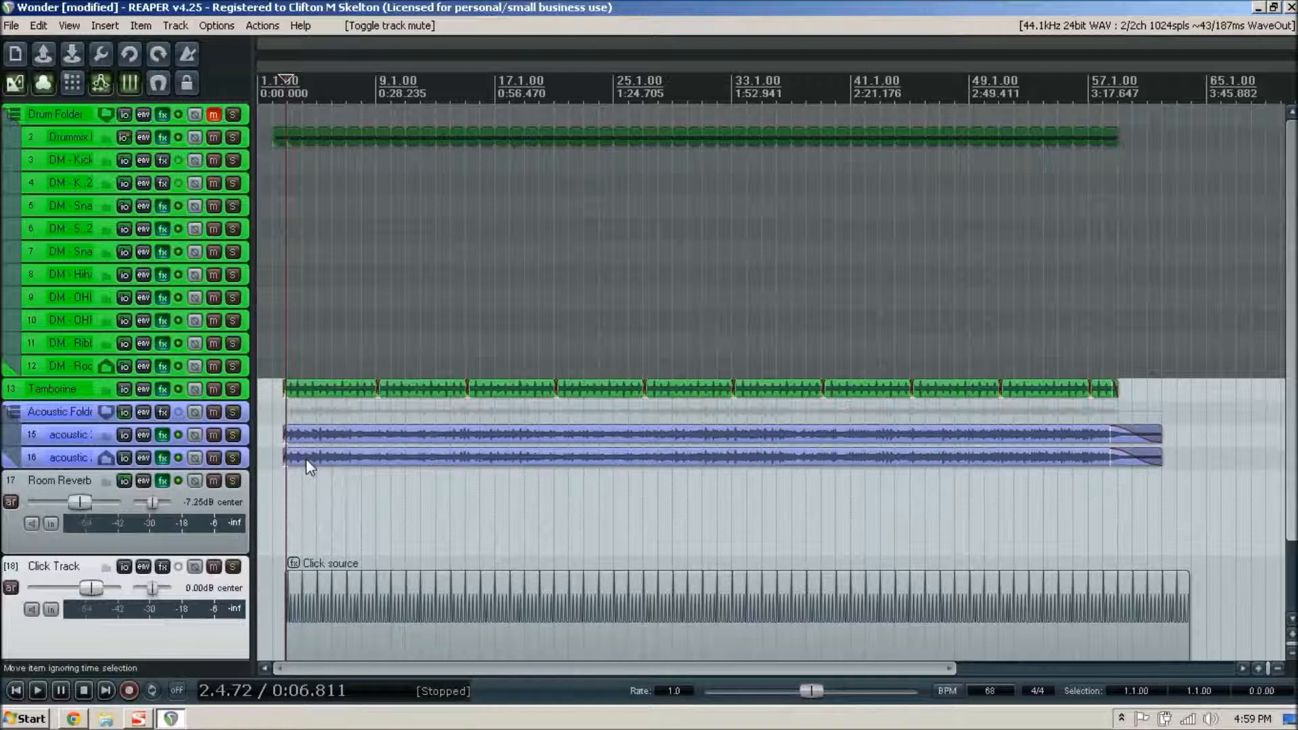
pyautogui.press('space')
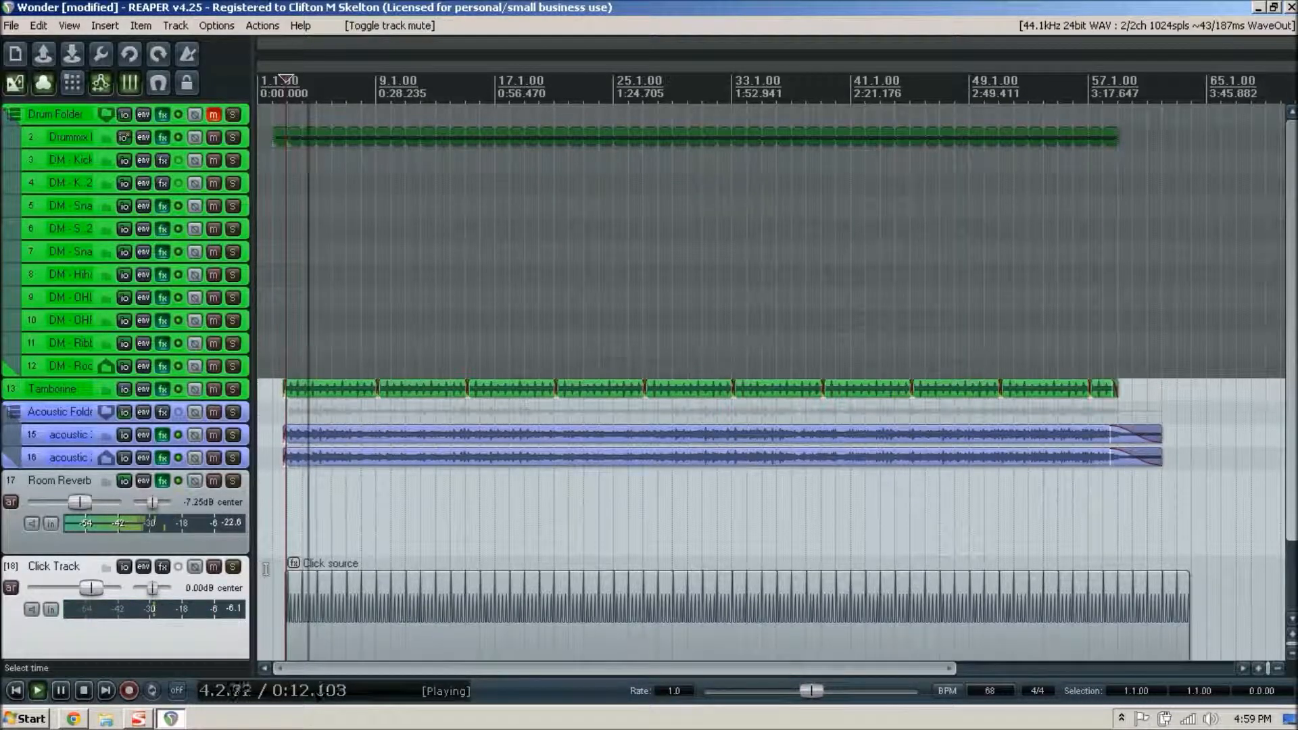
# - Raise the Click Track volume to +12.0 dB, stop playback and reset the track's peak indicator
pyautogui.moveTo(98, 592); pyautogui.dragTo(121, 589)
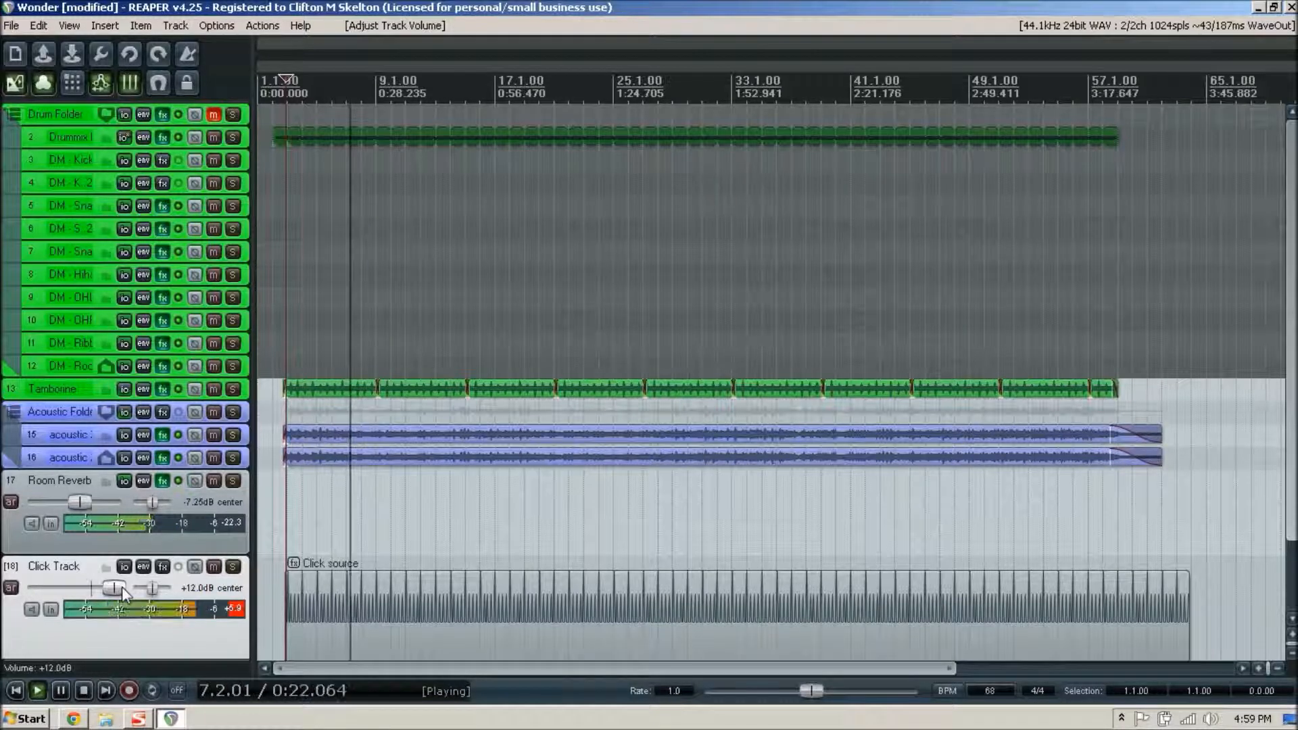
pyautogui.press('space')
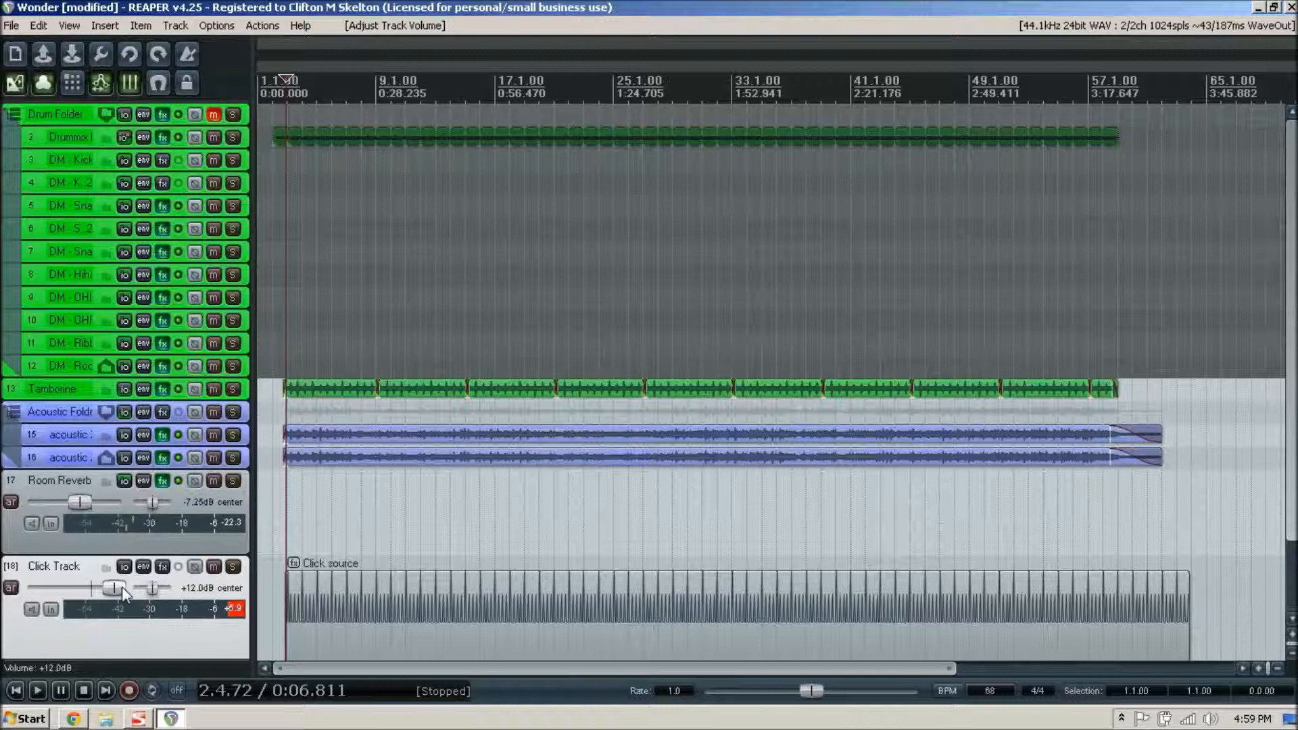
pyautogui.click(235, 610)
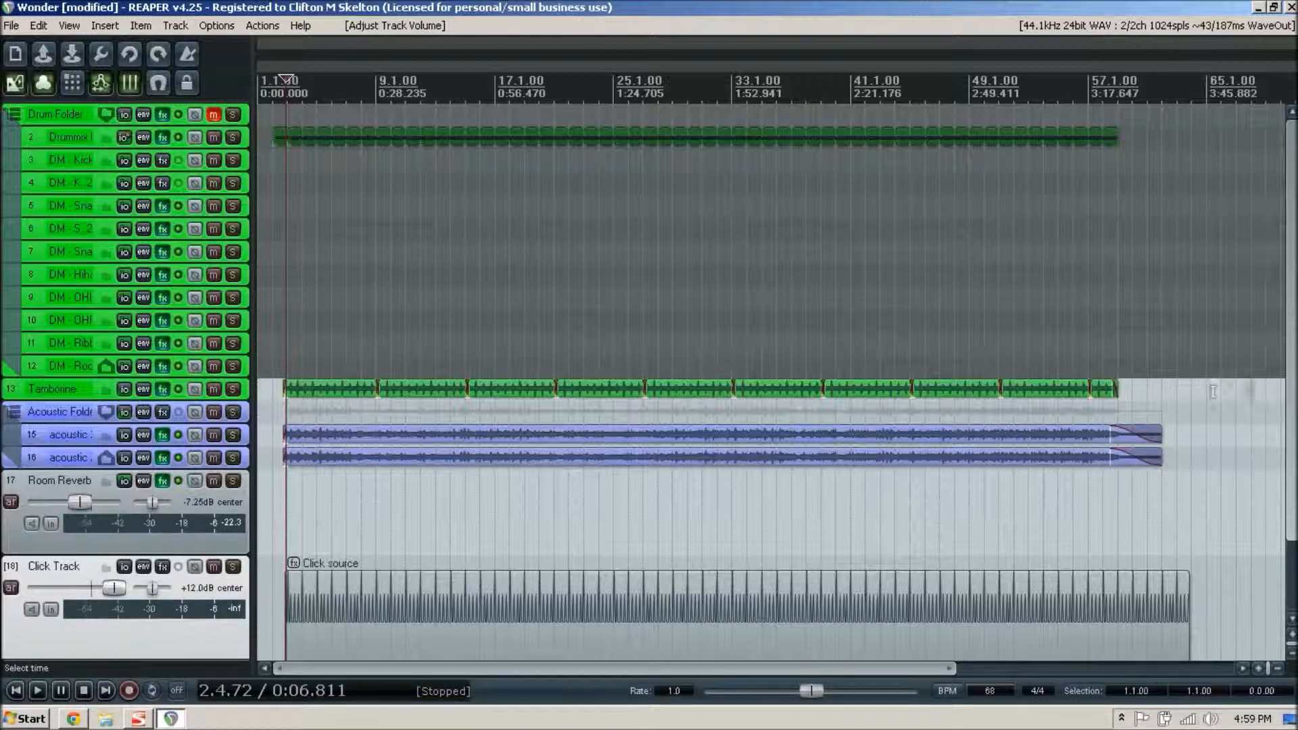
# - Open the click source properties of the media item on the Click Track
pyautogui.moveTo(1291, 371); pyautogui.dragTo(1291, 458)
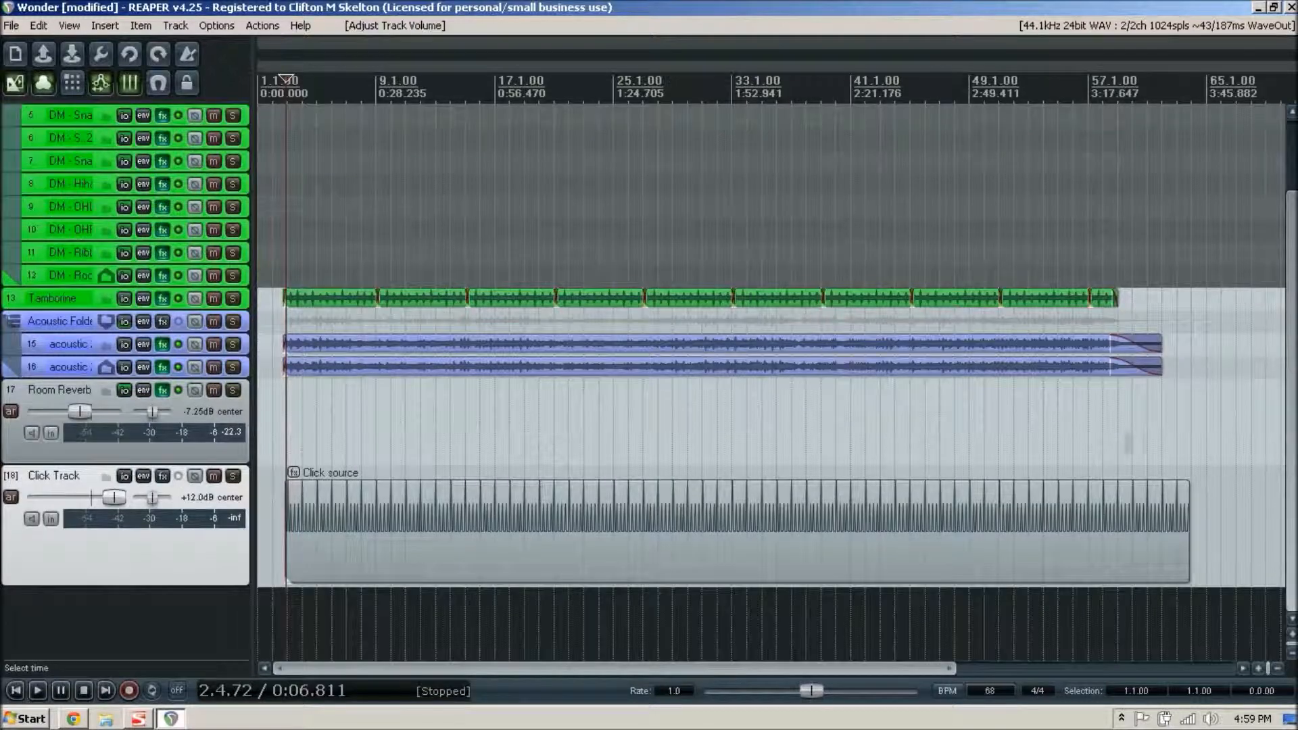
pyautogui.rightClick(356, 499)
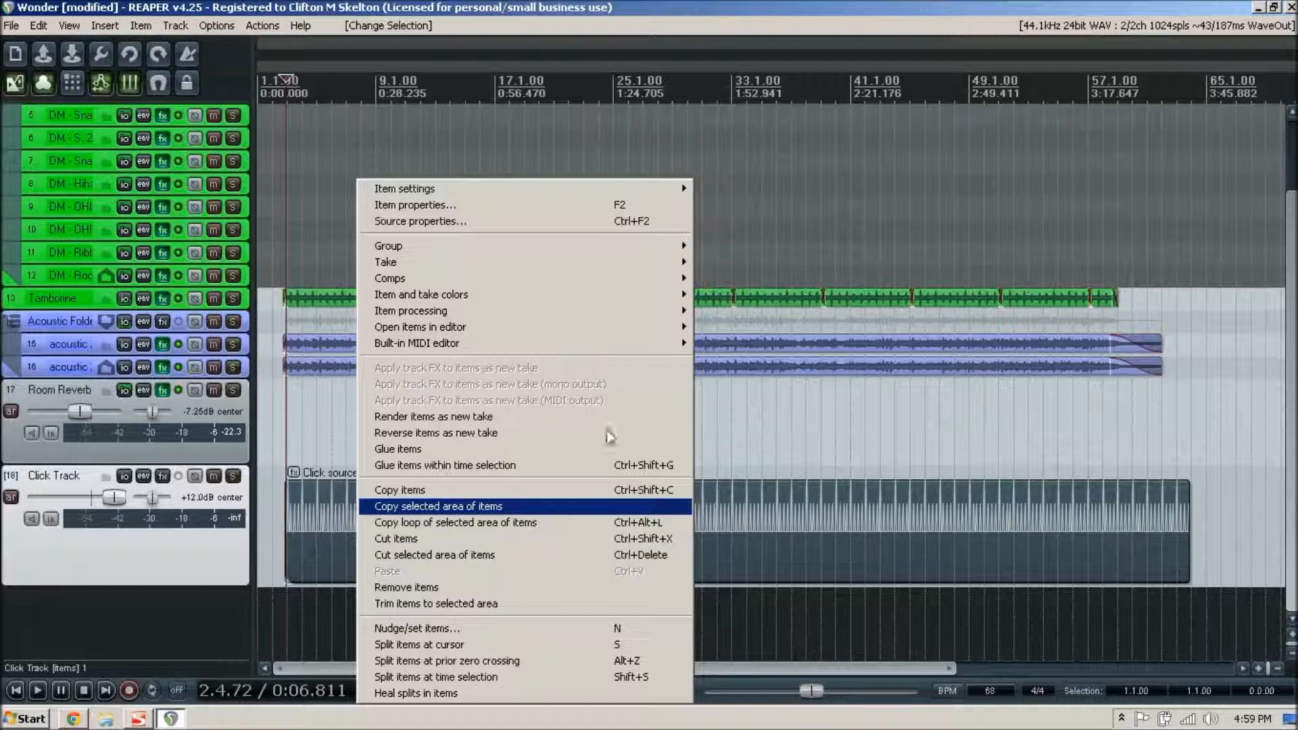
pyautogui.click(439, 205)
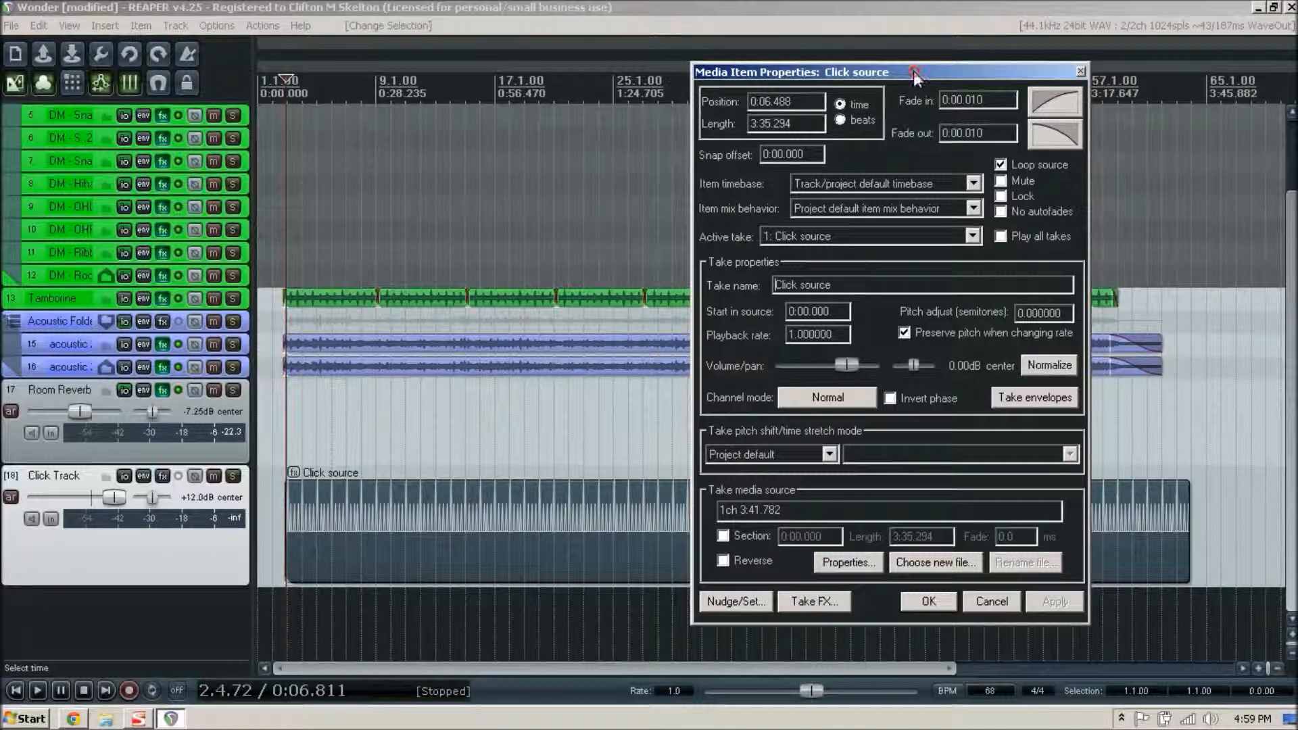
pyautogui.moveTo(921, 72); pyautogui.dragTo(608, 29)
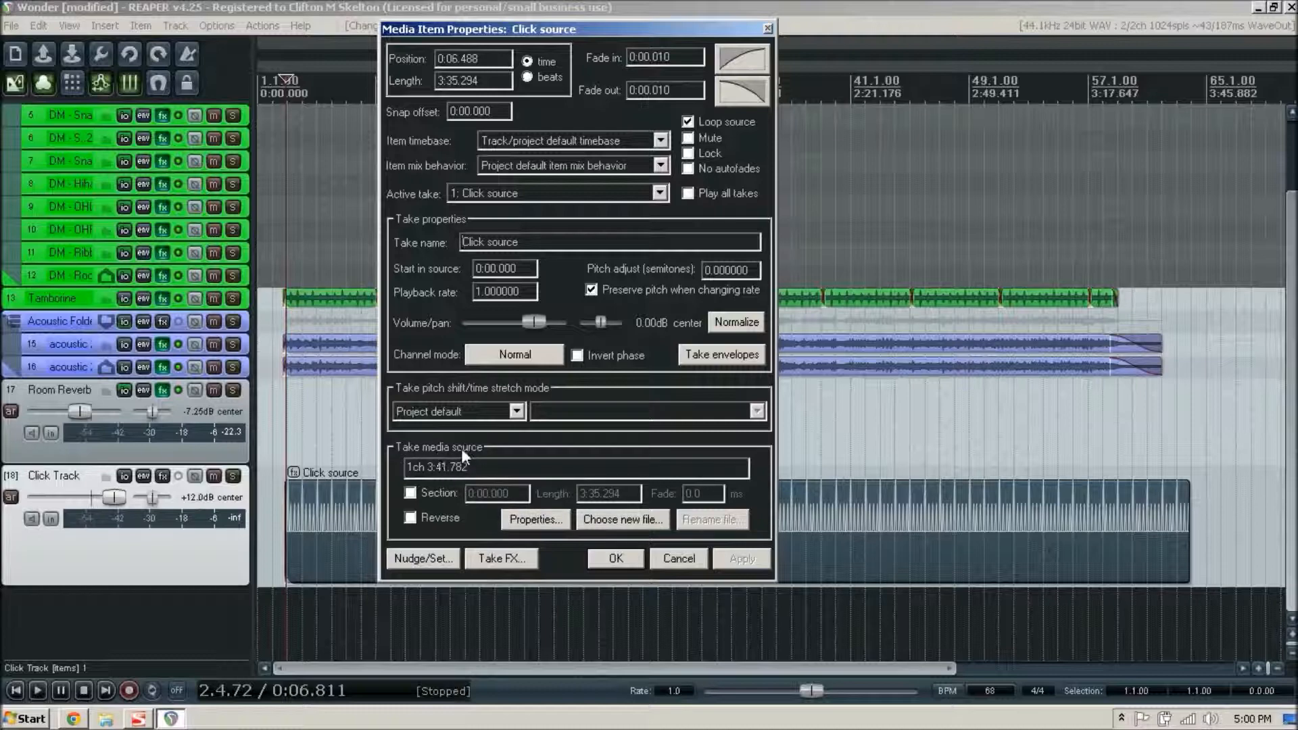
pyautogui.click(536, 519)
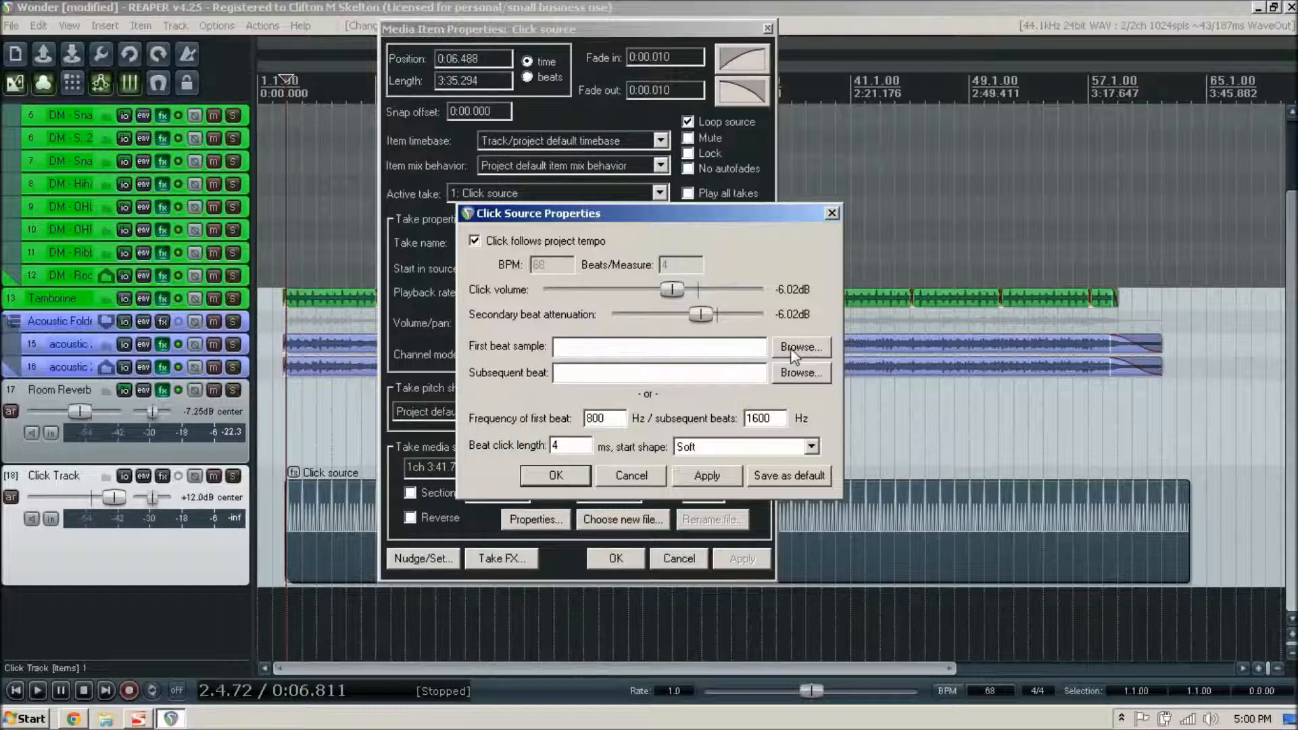
# - Load "PT Click - Default 1" from the Click Track Sound Samples folder in Documents as the first beat sample
pyautogui.click(807, 348)
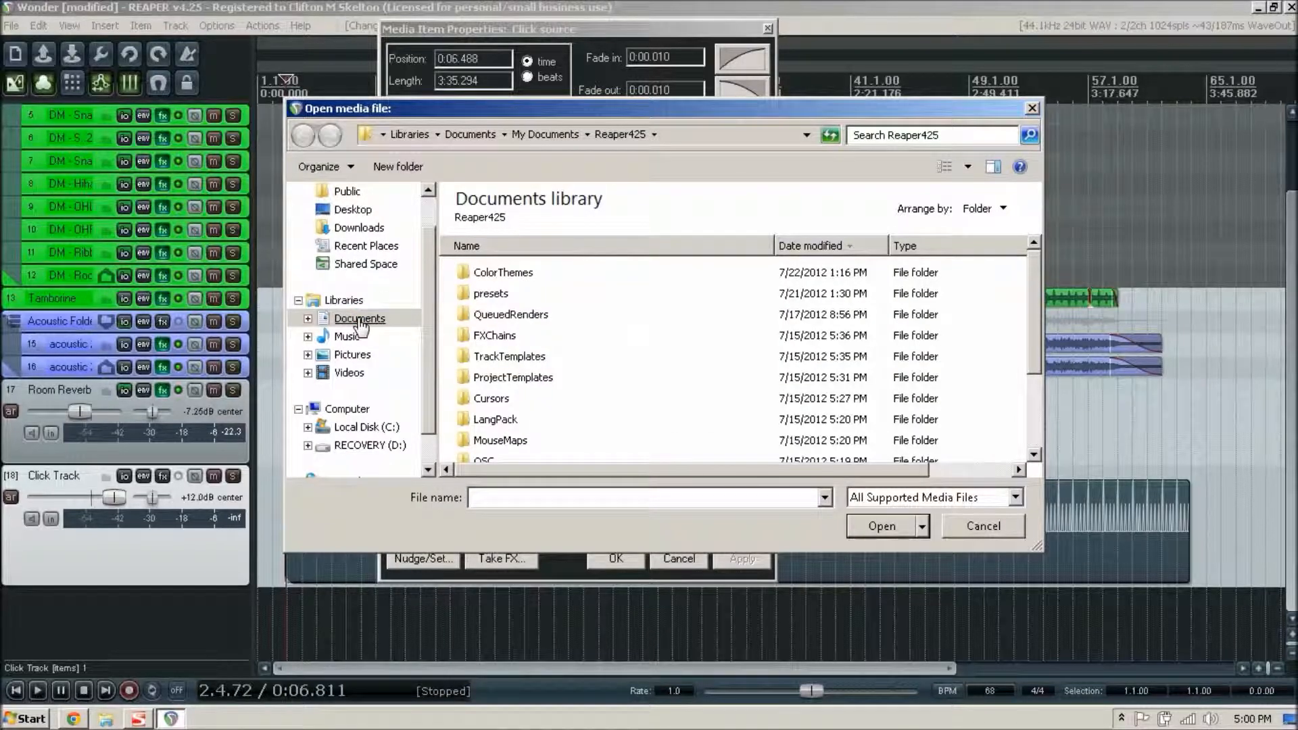
pyautogui.click(360, 323)
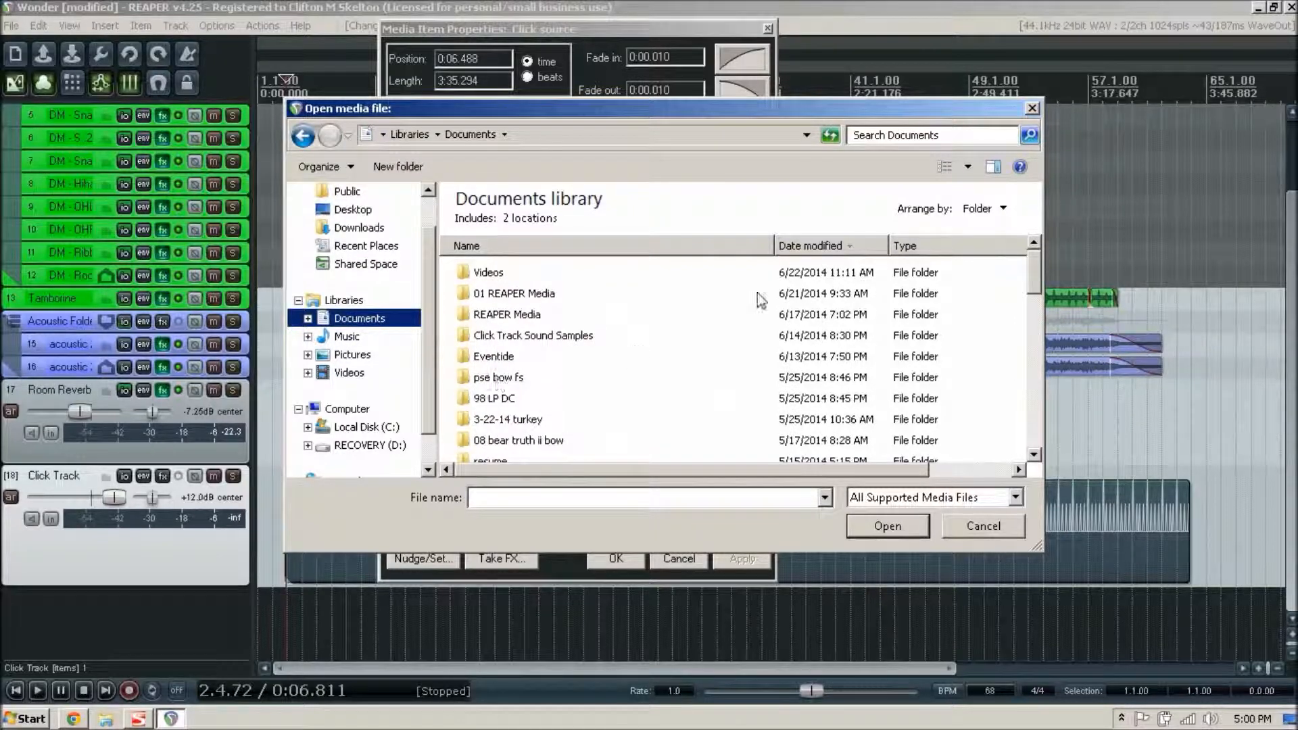
pyautogui.moveTo(1035, 274); pyautogui.dragTo(1006, 269)
pyautogui.click(515, 341)
pyautogui.doubleClick(515, 335)
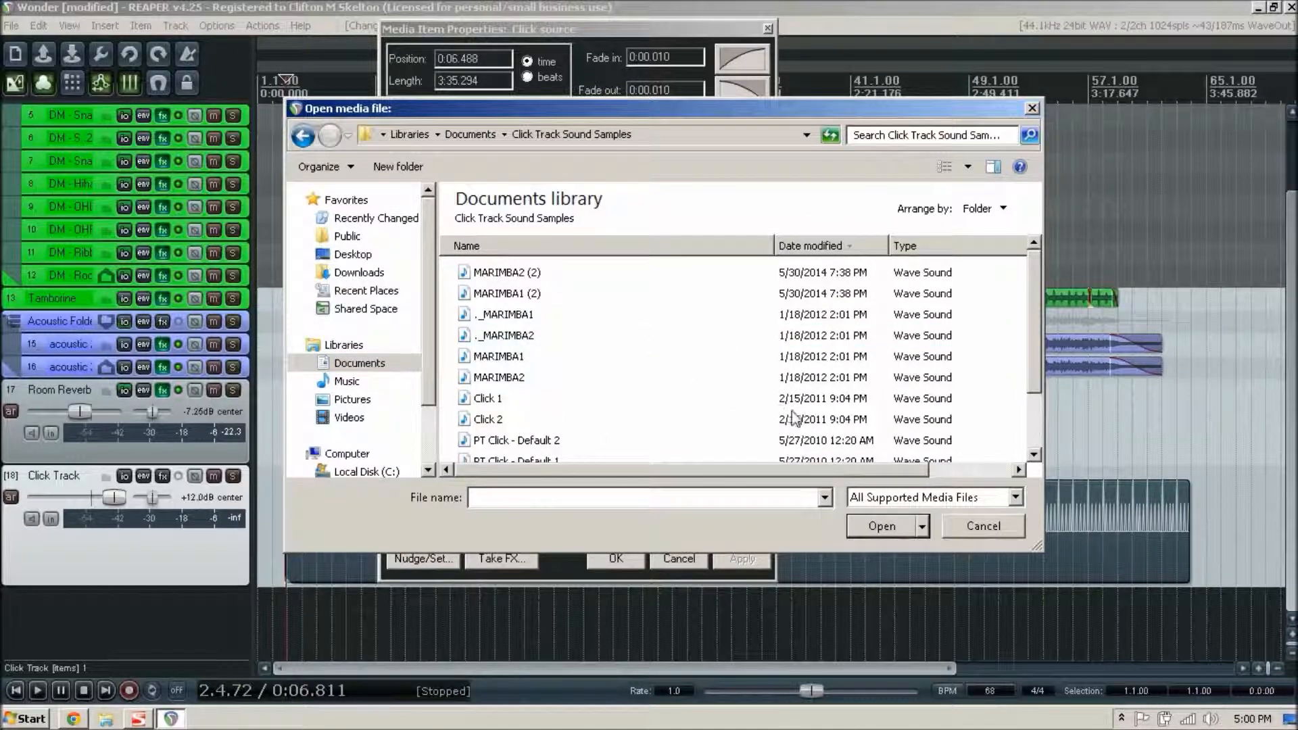
pyautogui.moveTo(1035, 338); pyautogui.dragTo(1036, 397)
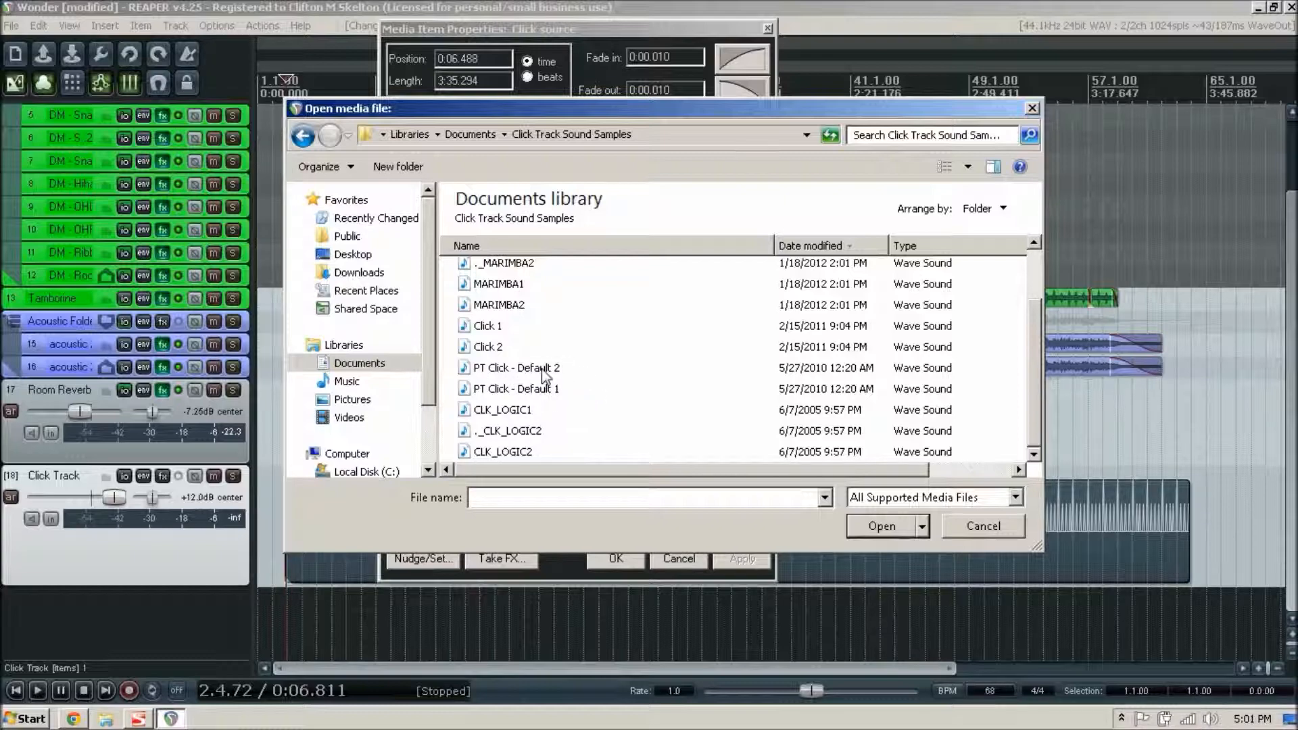
pyautogui.doubleClick(513, 390)
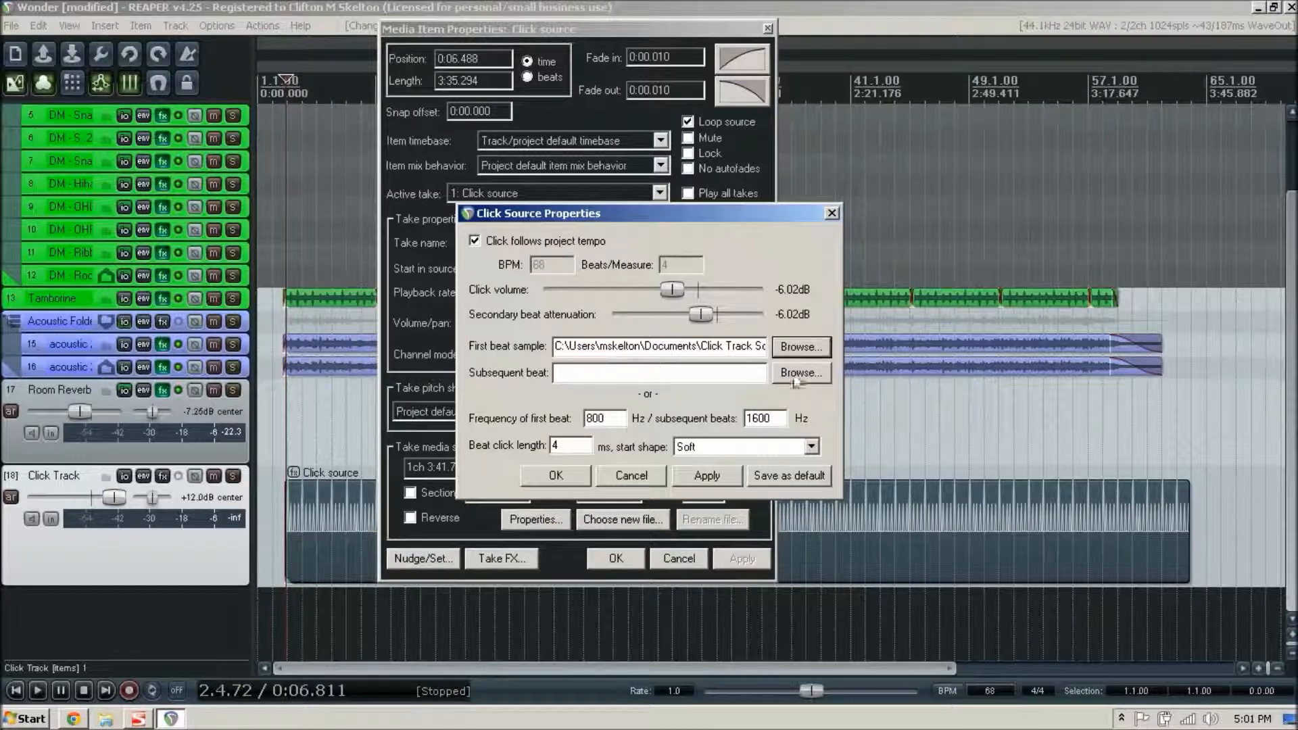
# - Load "PT Click - Default 2" from the Click Track Sound Samples folder as the subsequent beat and apply the click and item properties
pyautogui.click(801, 372)
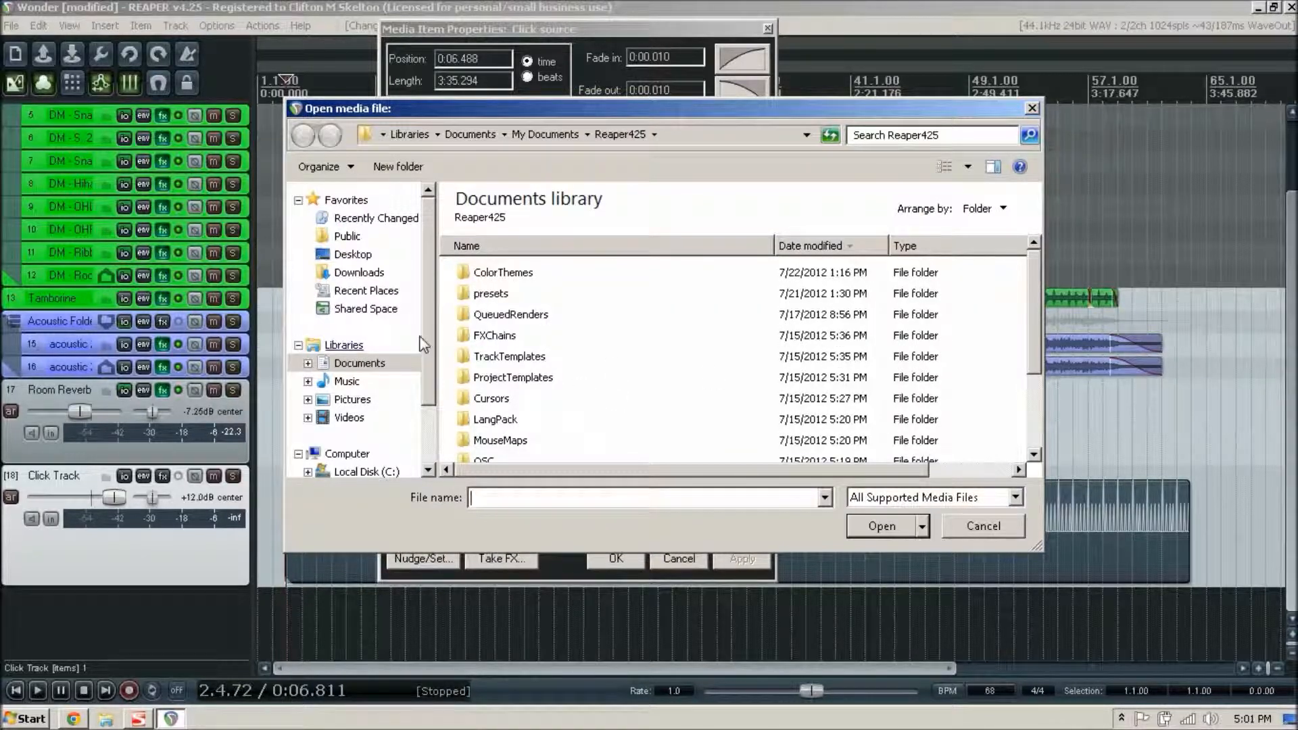
pyautogui.click(358, 369)
pyautogui.click(533, 344)
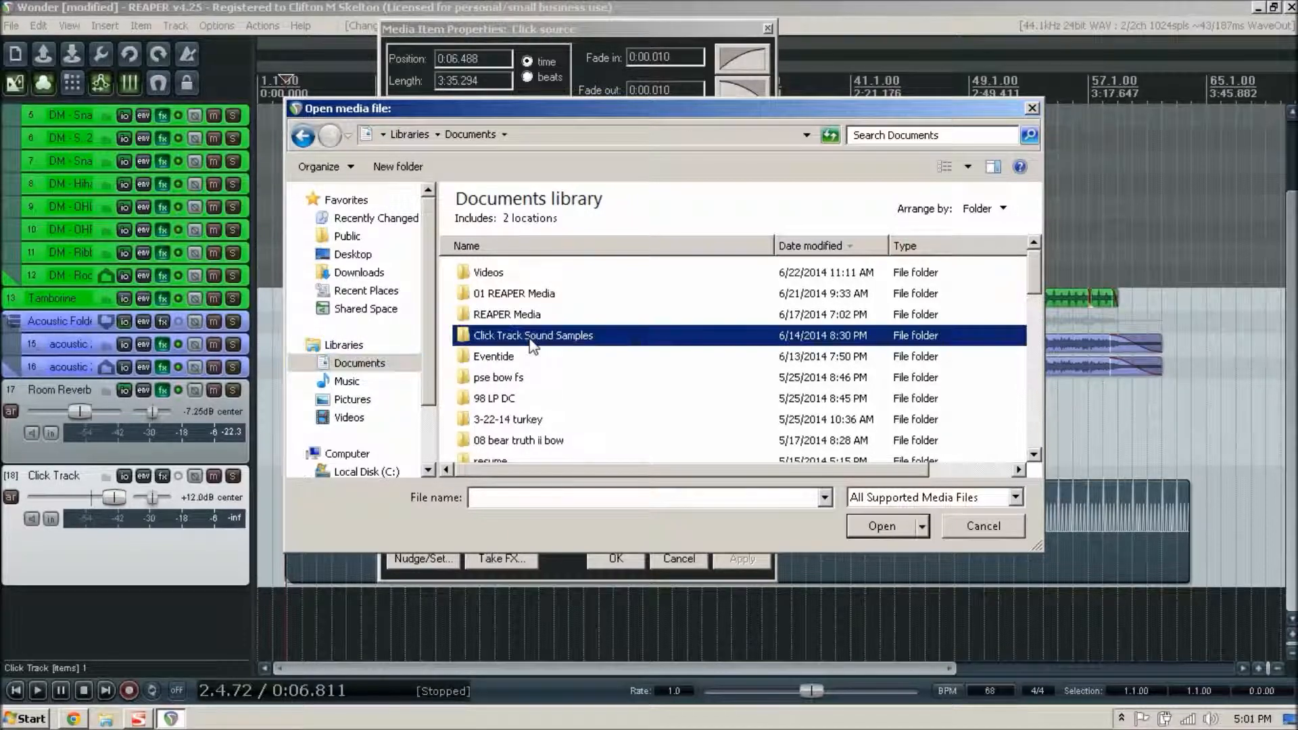
pyautogui.doubleClick(533, 336)
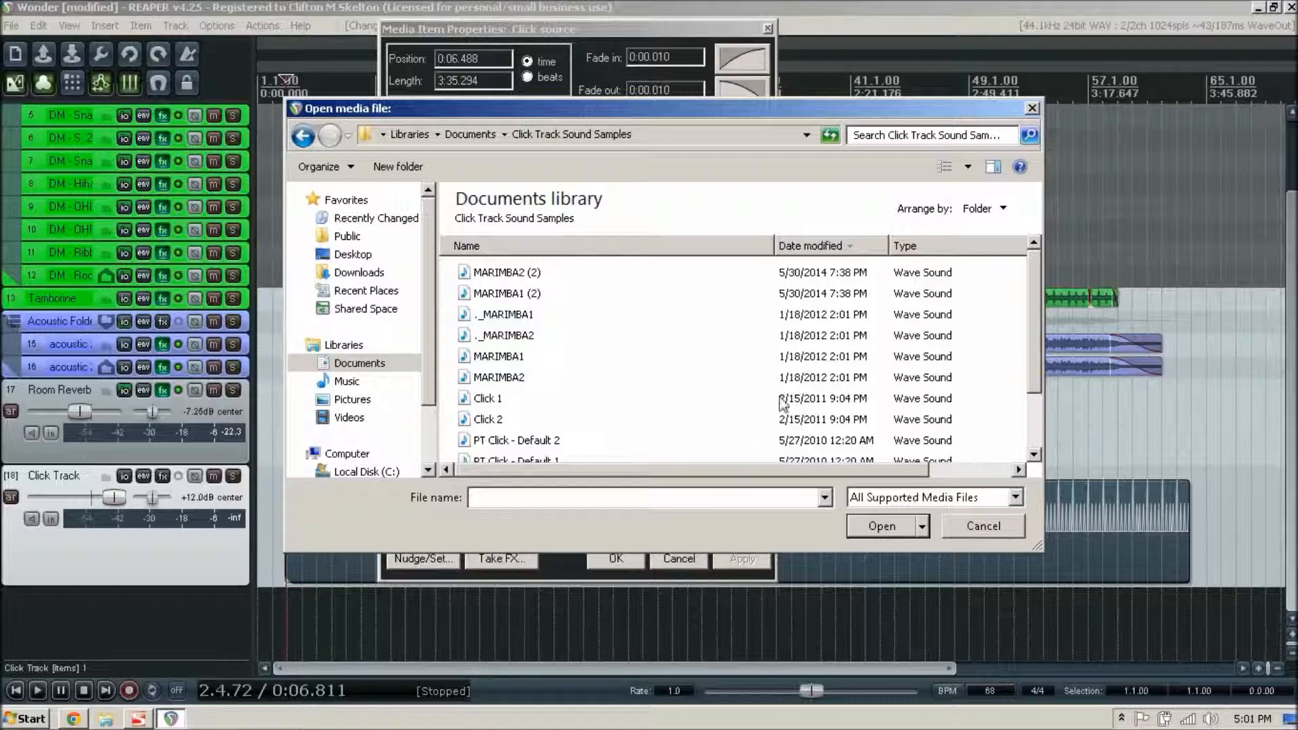
pyautogui.doubleClick(506, 441)
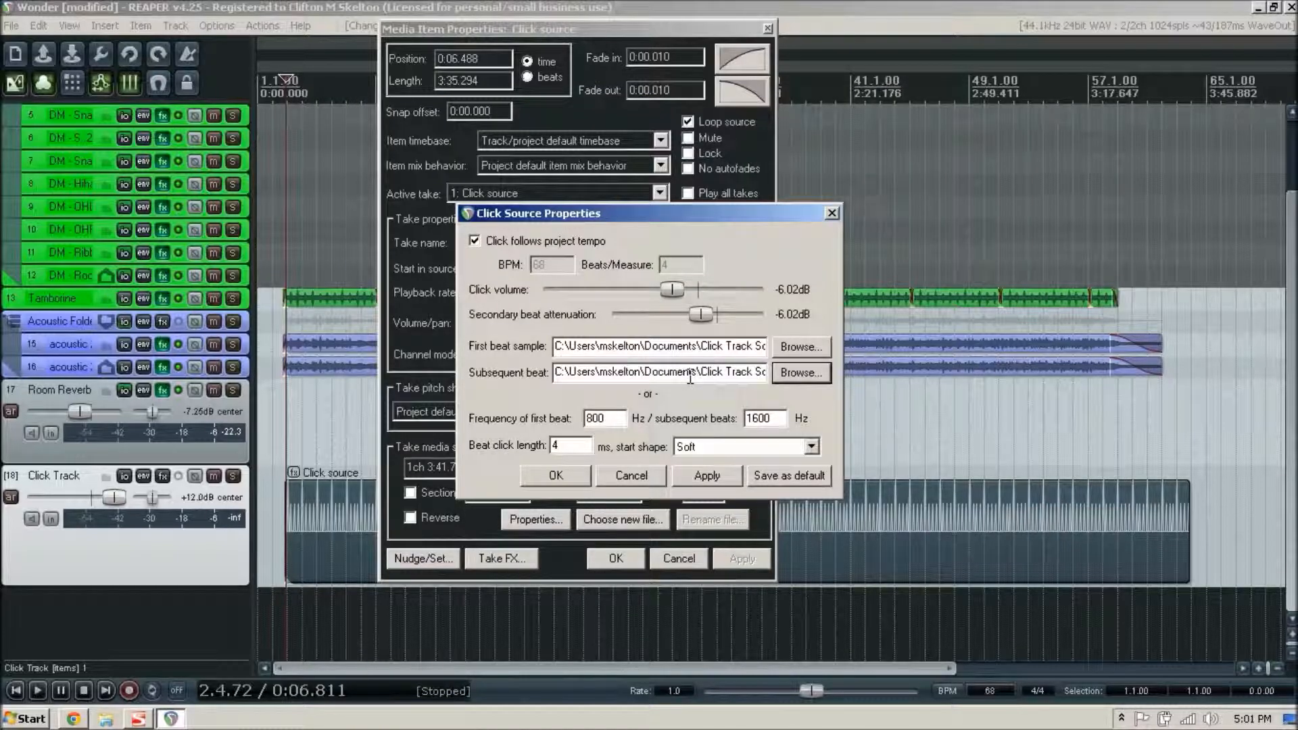
pyautogui.click(703, 468)
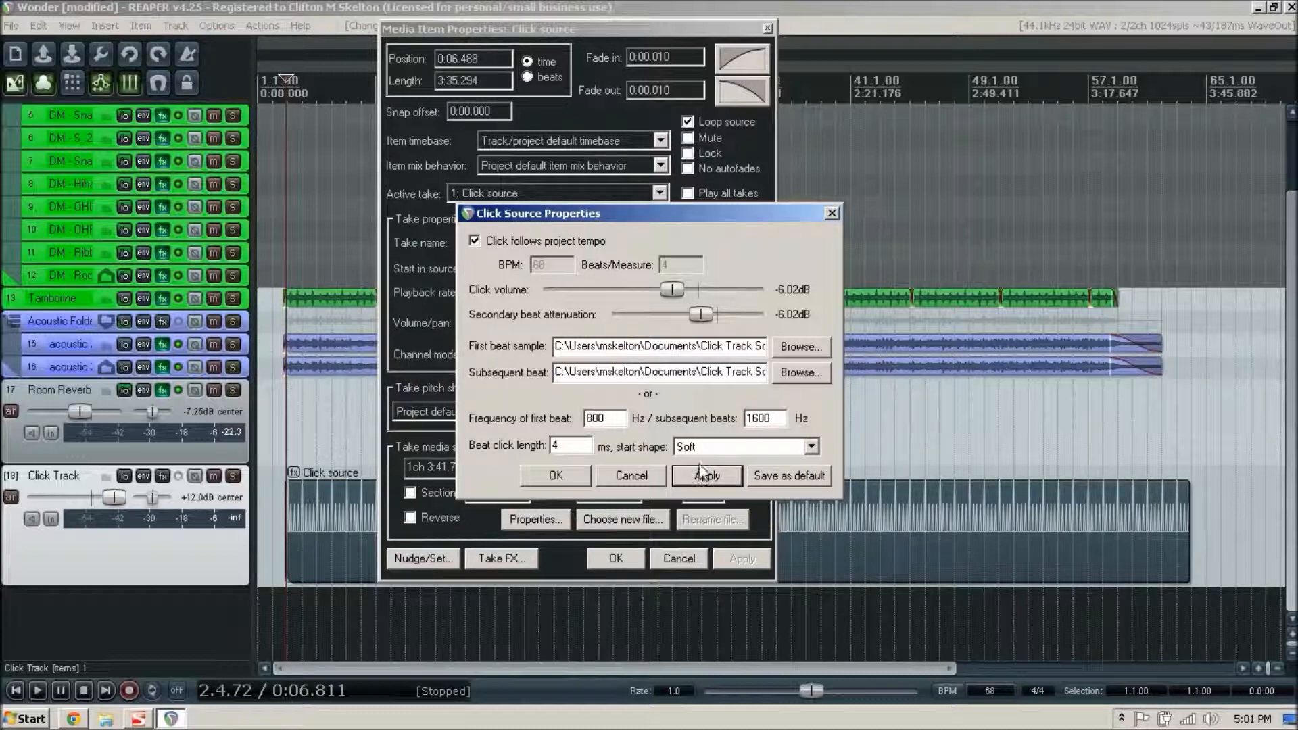
pyautogui.click(557, 475)
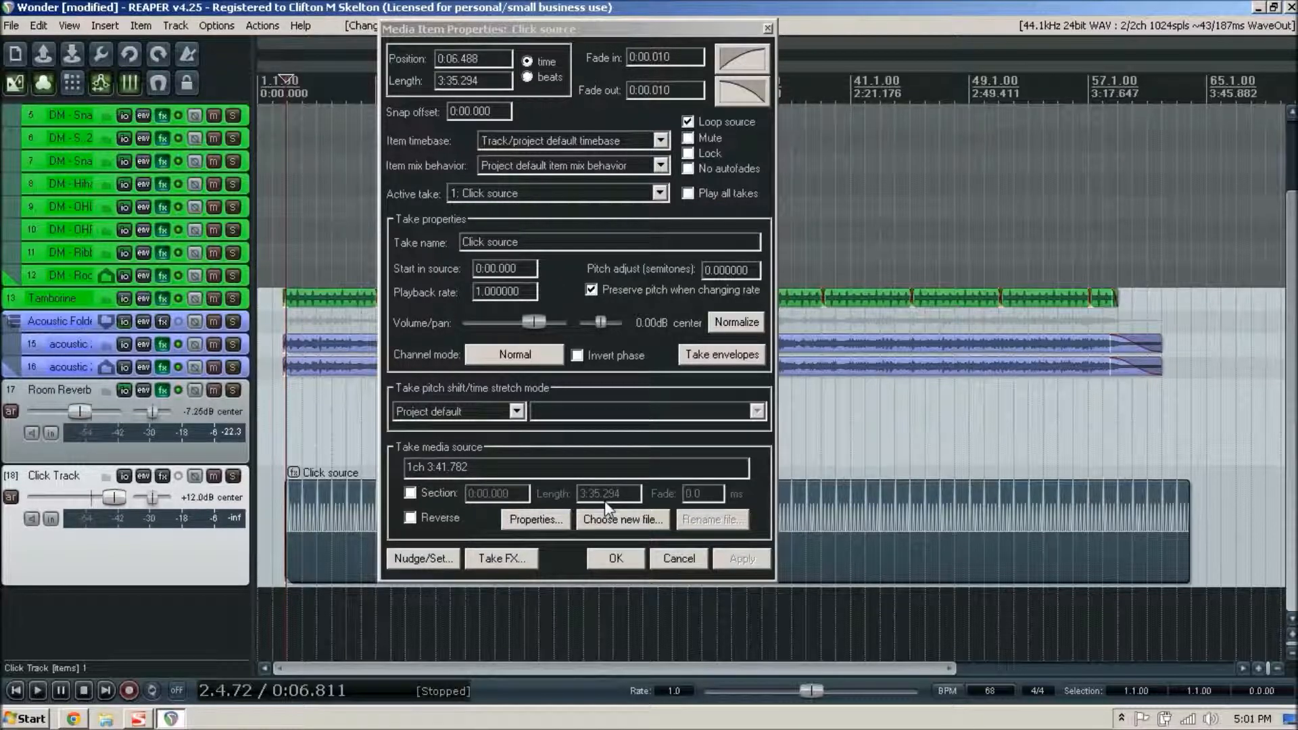
pyautogui.click(613, 557)
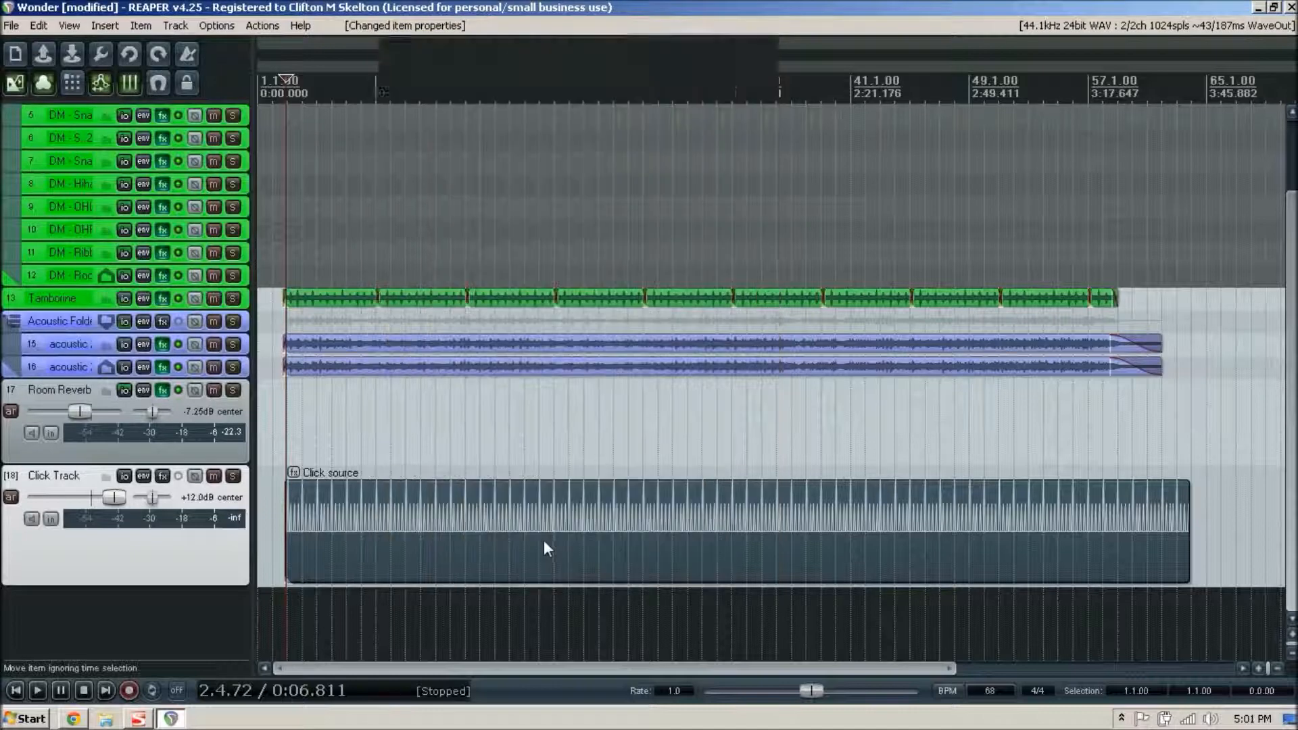
# - Play the song to audition the Click Track with its new samples at the +12.0 dB level, and stop playback
pyautogui.press('space')
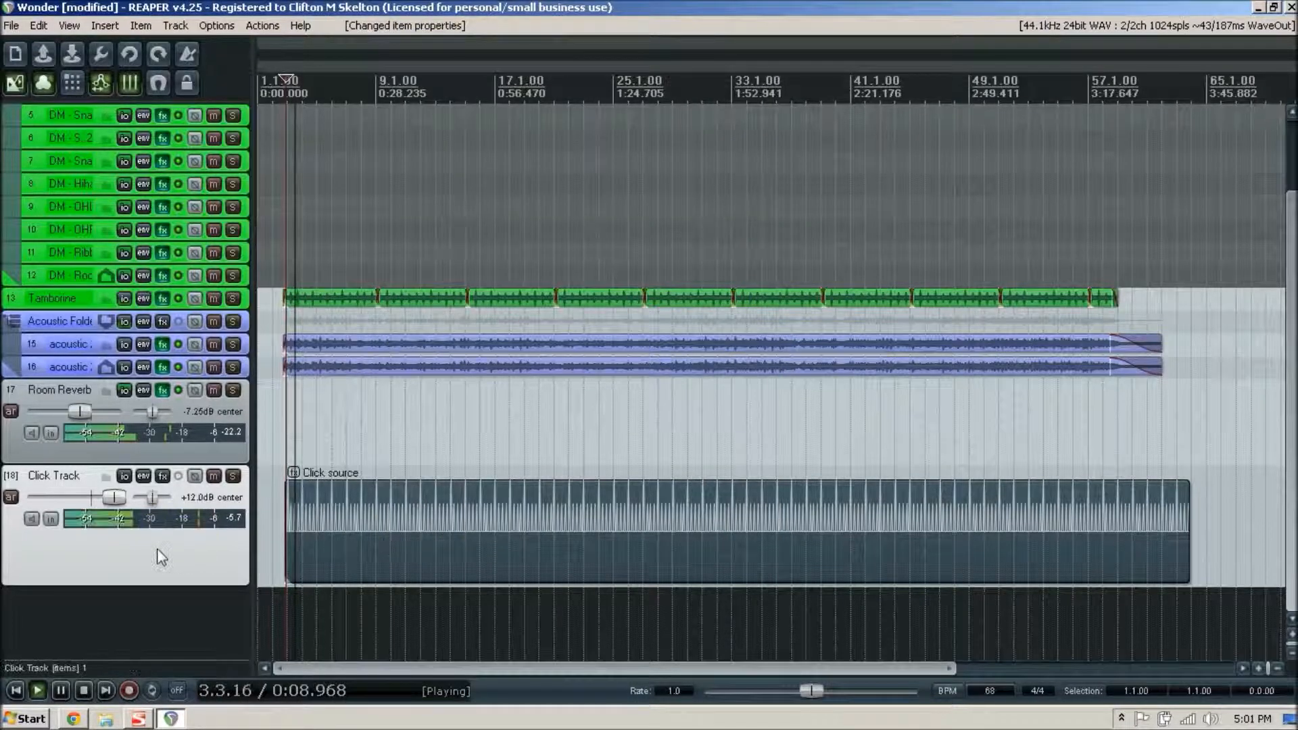
pyautogui.moveTo(140, 497); pyautogui.dragTo(140, 500)
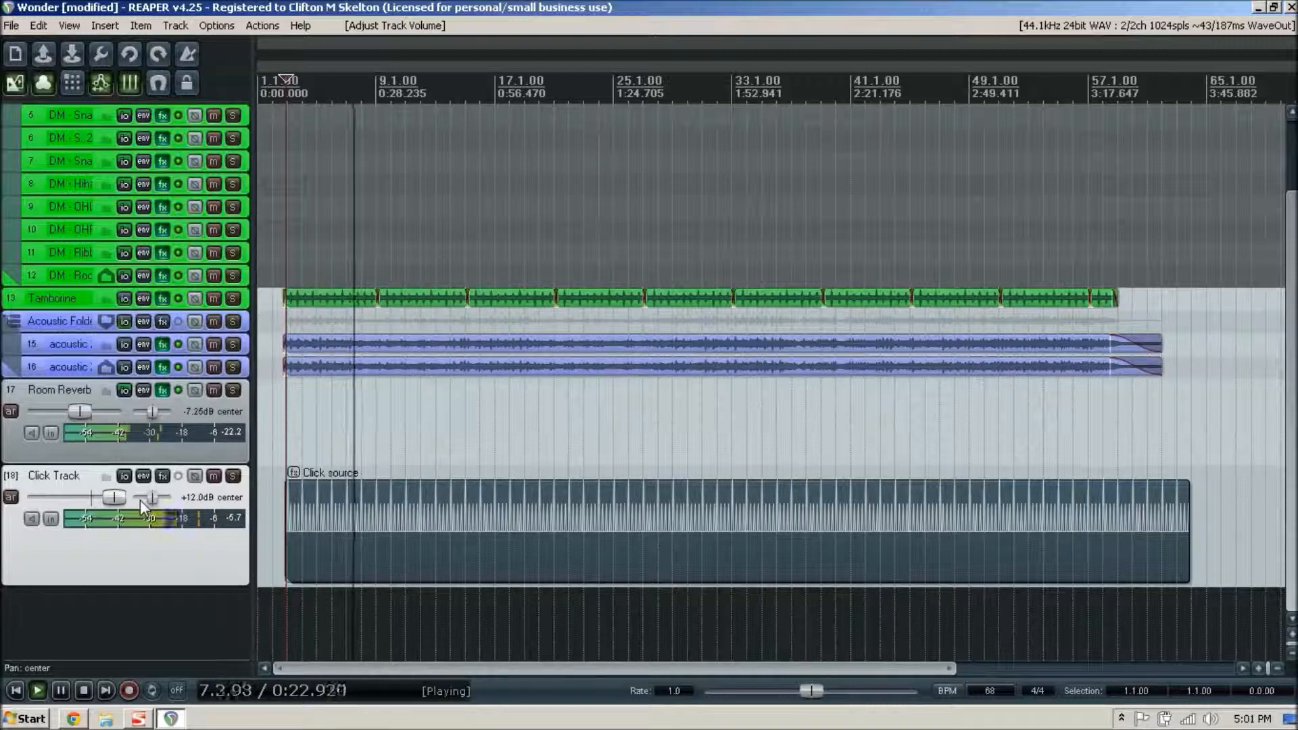
pyautogui.press('space')
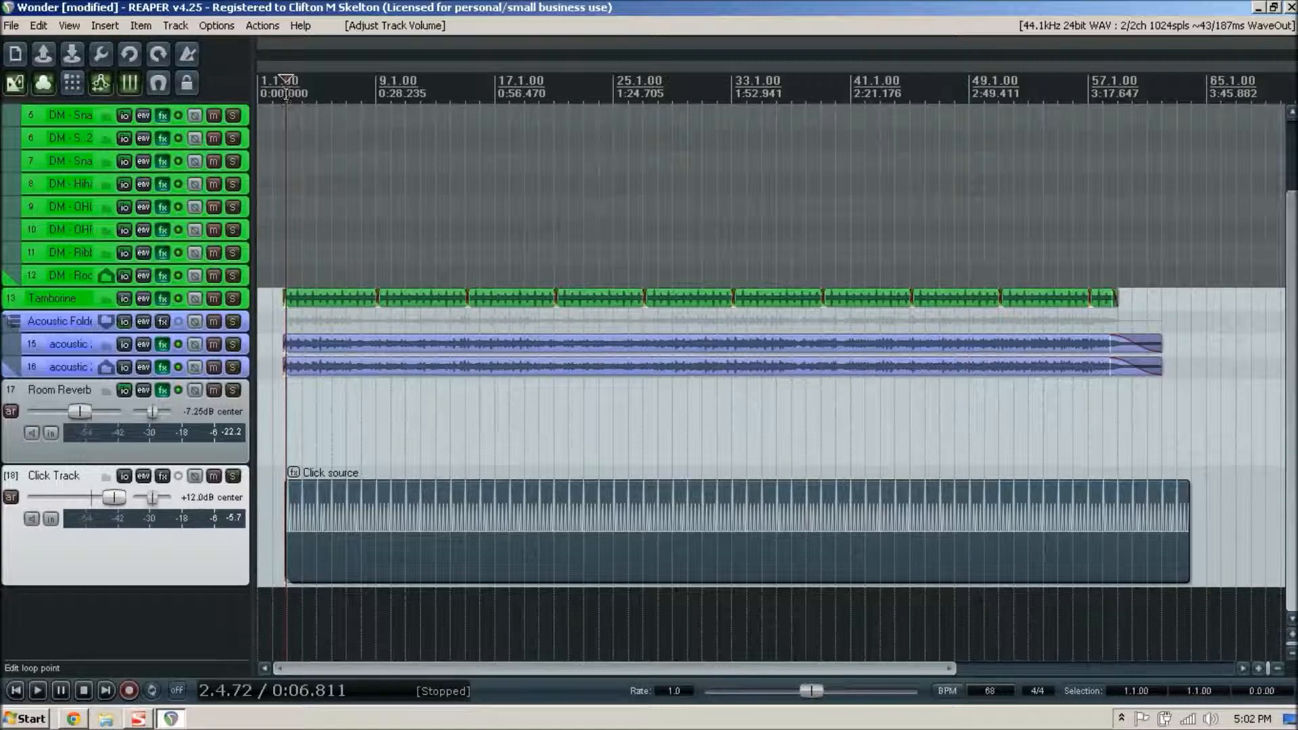
# - Insert a red marker named "Intro" at the edit cursor position 2.4.72, where the click source begins
pyautogui.rightClick(286, 94)
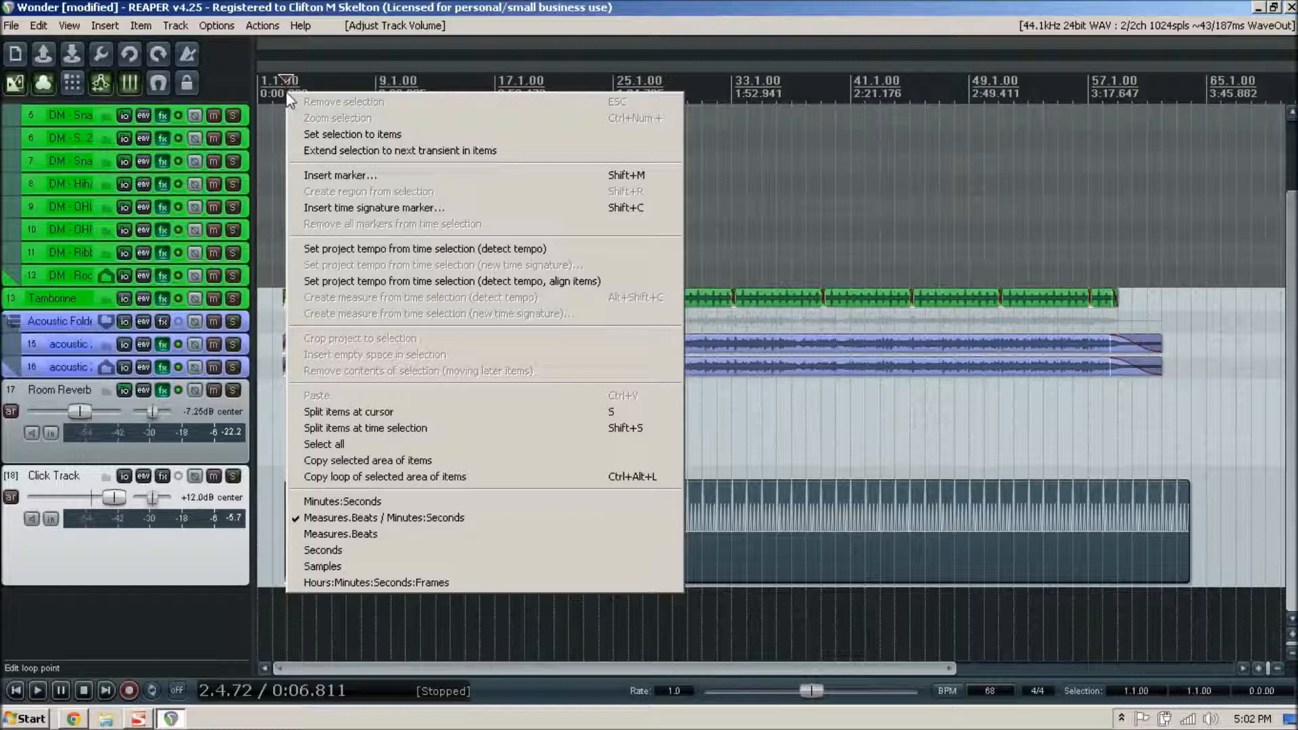
pyautogui.click(395, 175)
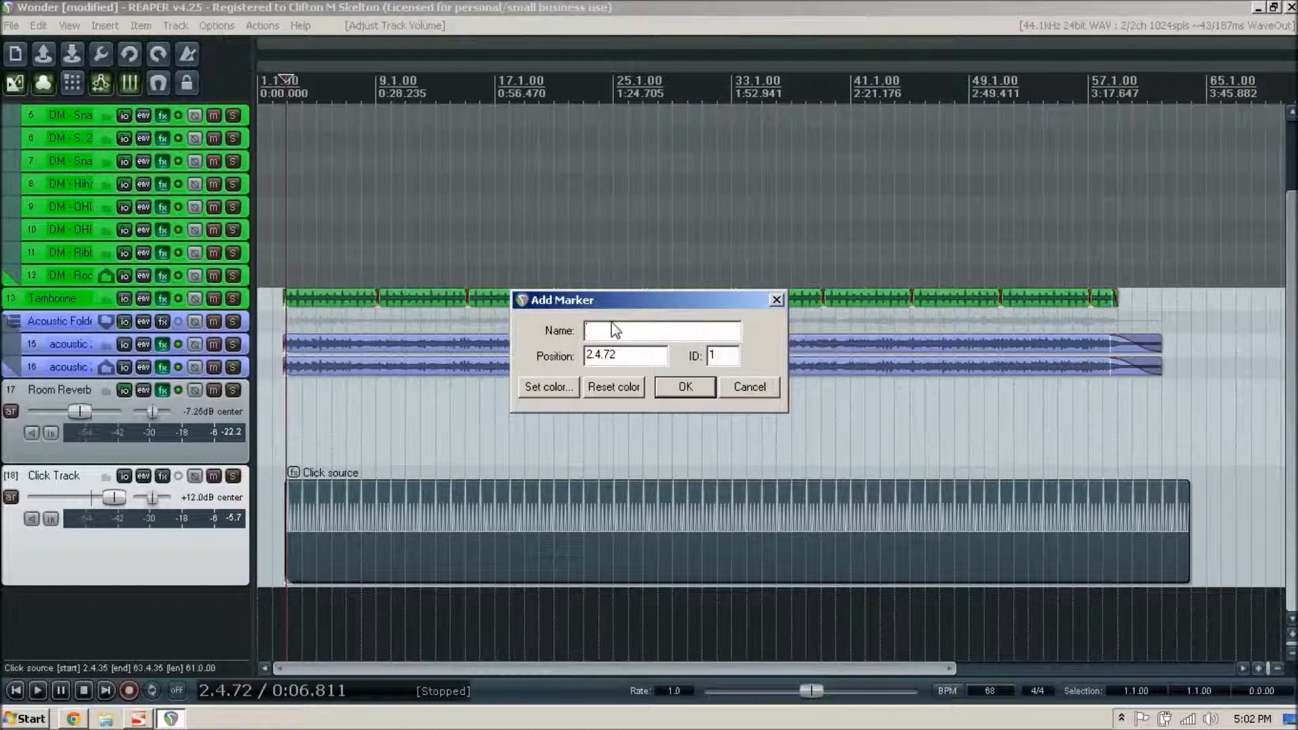
pyautogui.write('Intro')
pyautogui.click(549, 386)
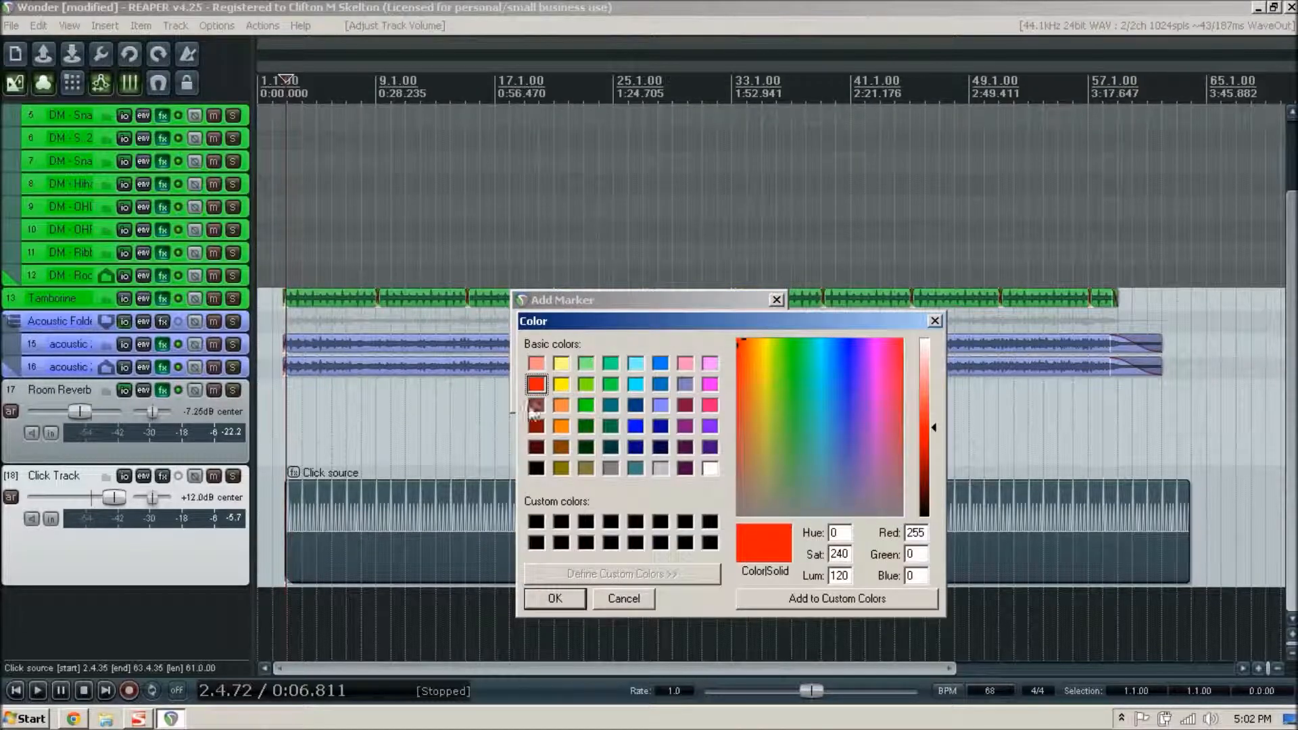
pyautogui.click(554, 598)
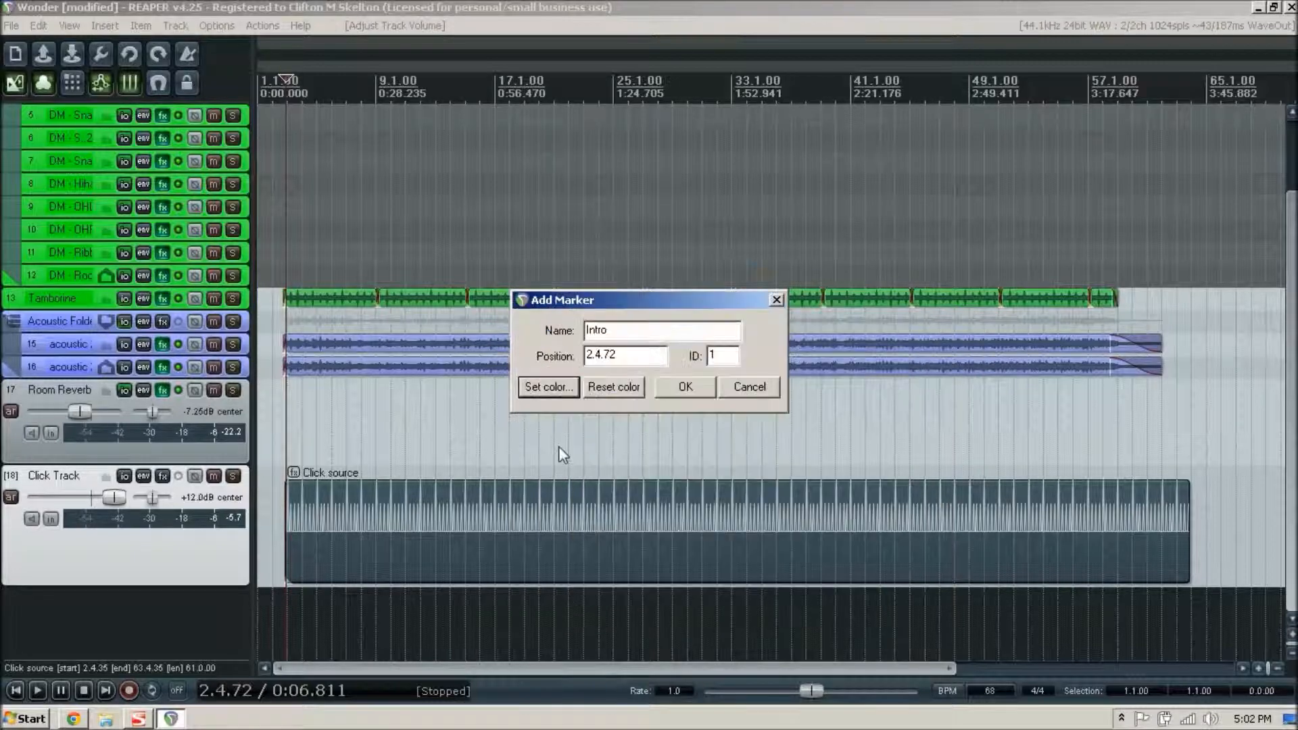
pyautogui.click(696, 392)
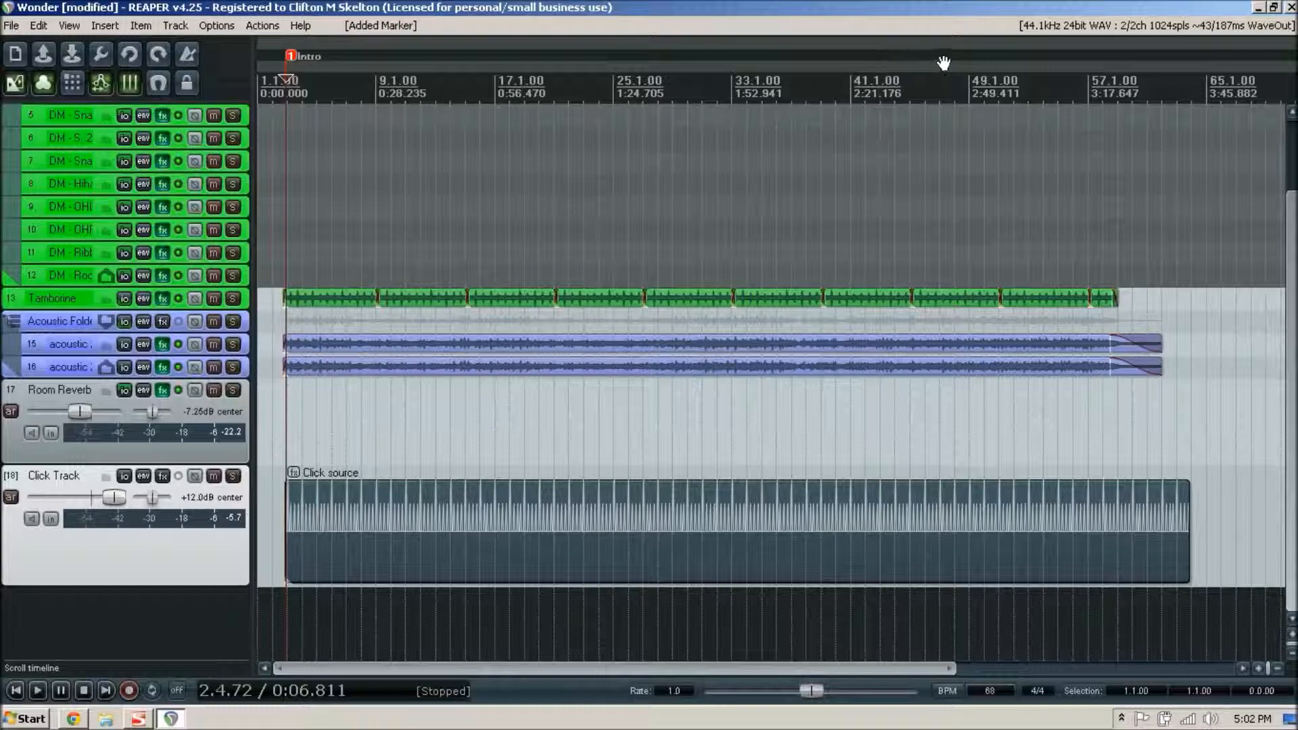
# - Insert a red marker named "Verse 1" on the timeline at position 9.1.27
pyautogui.click(377, 96)
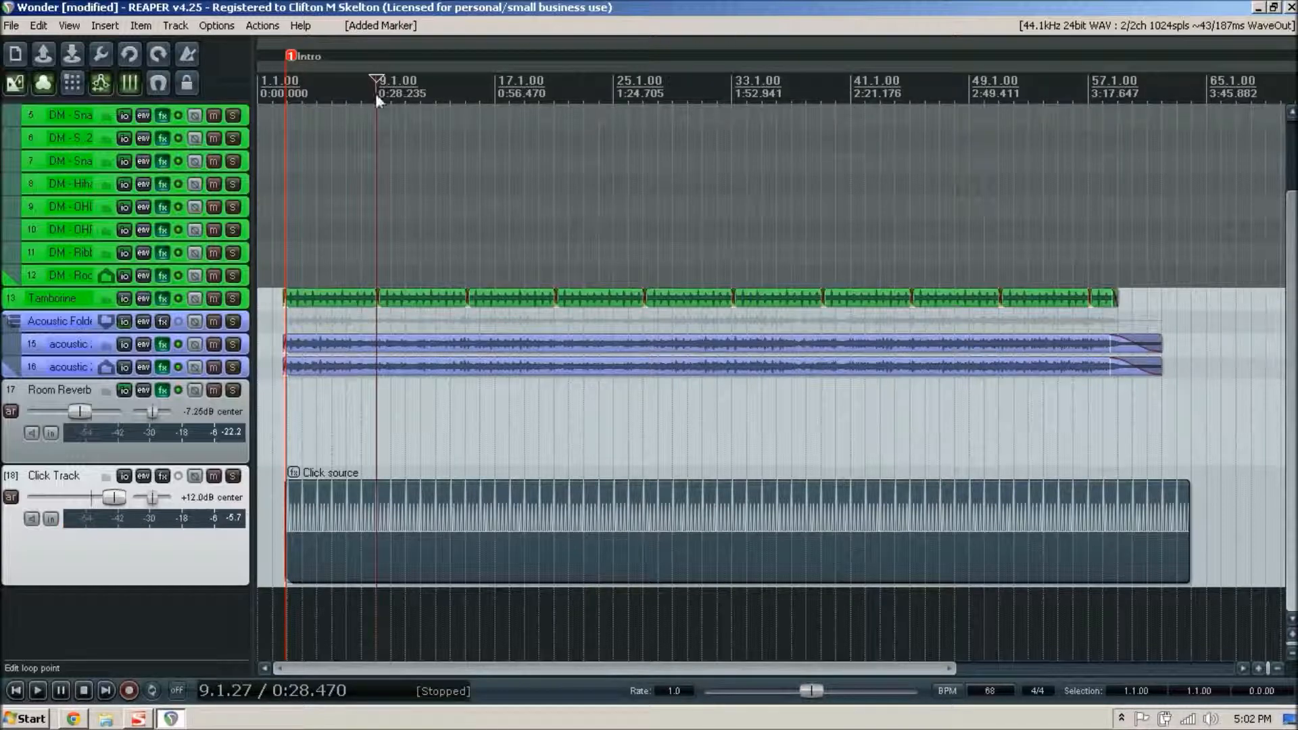
pyautogui.rightClick(375, 93)
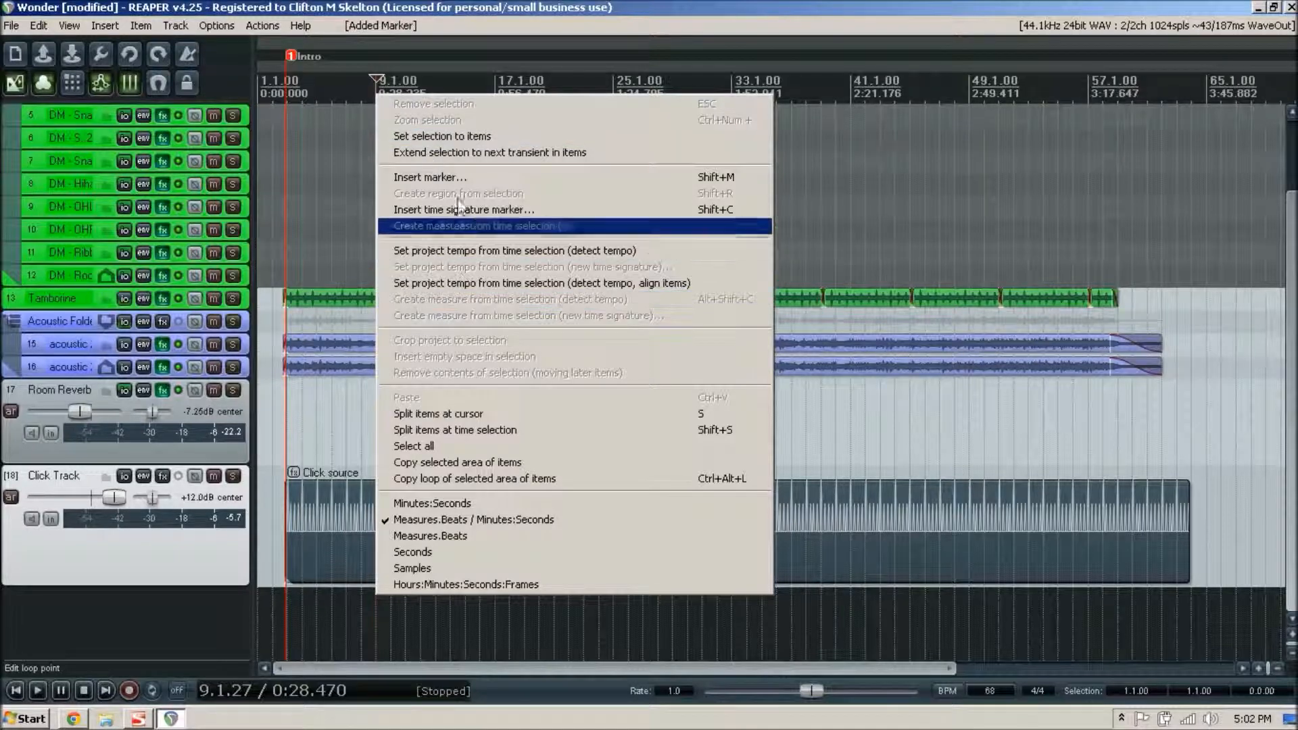
pyautogui.click(455, 177)
pyautogui.write('Verse 1')
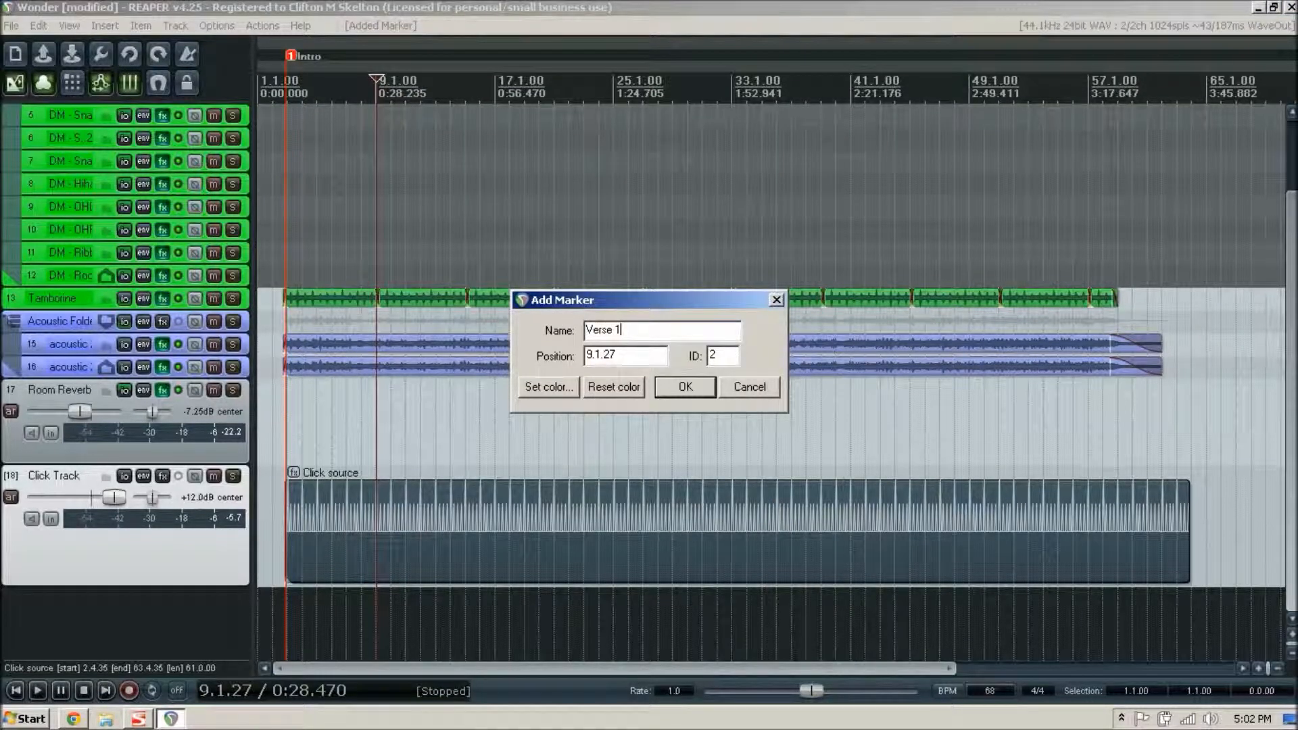
pyautogui.click(548, 386)
pyautogui.click(536, 384)
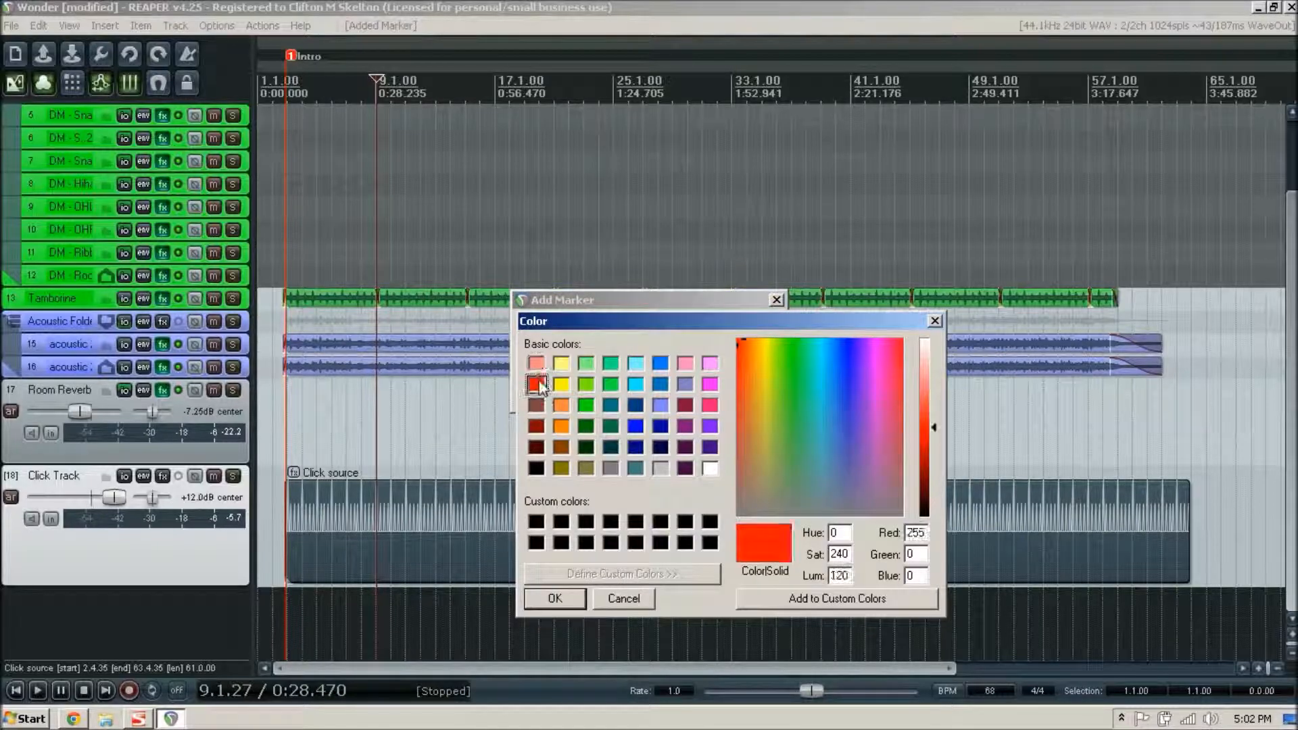
pyautogui.click(554, 598)
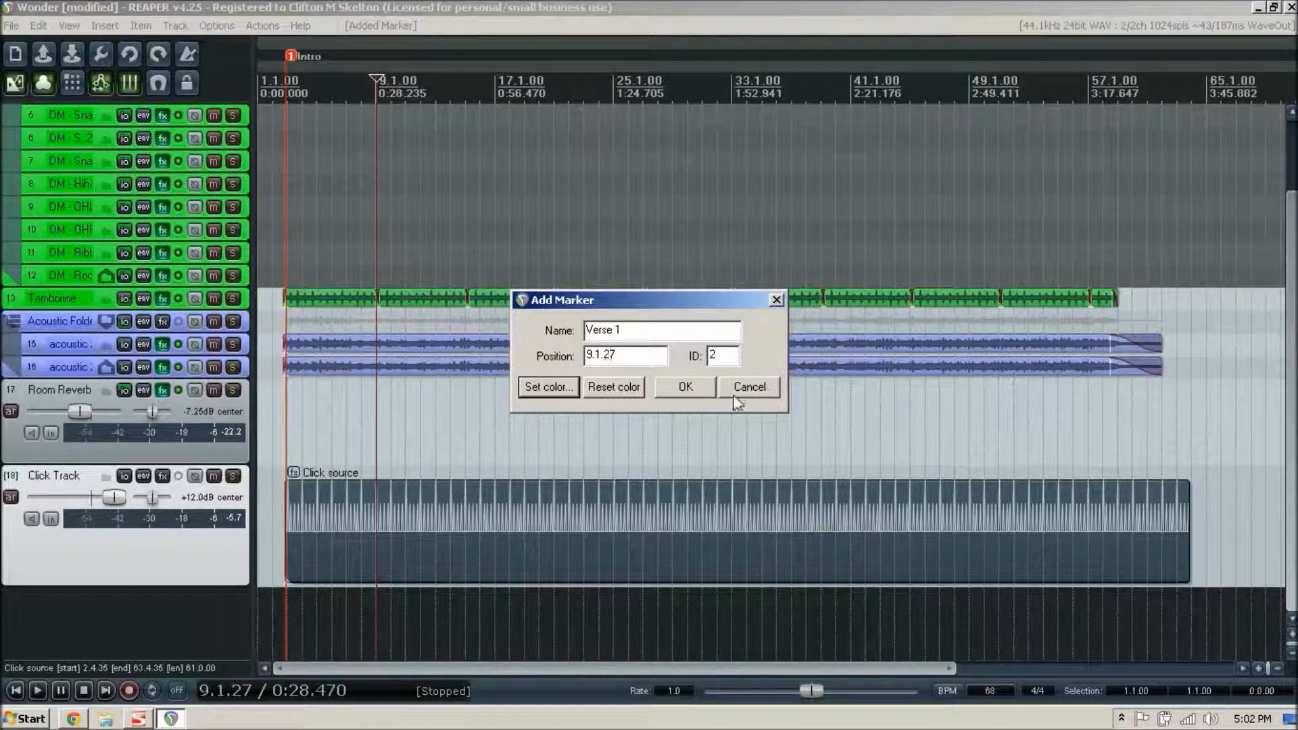
pyautogui.click(707, 386)
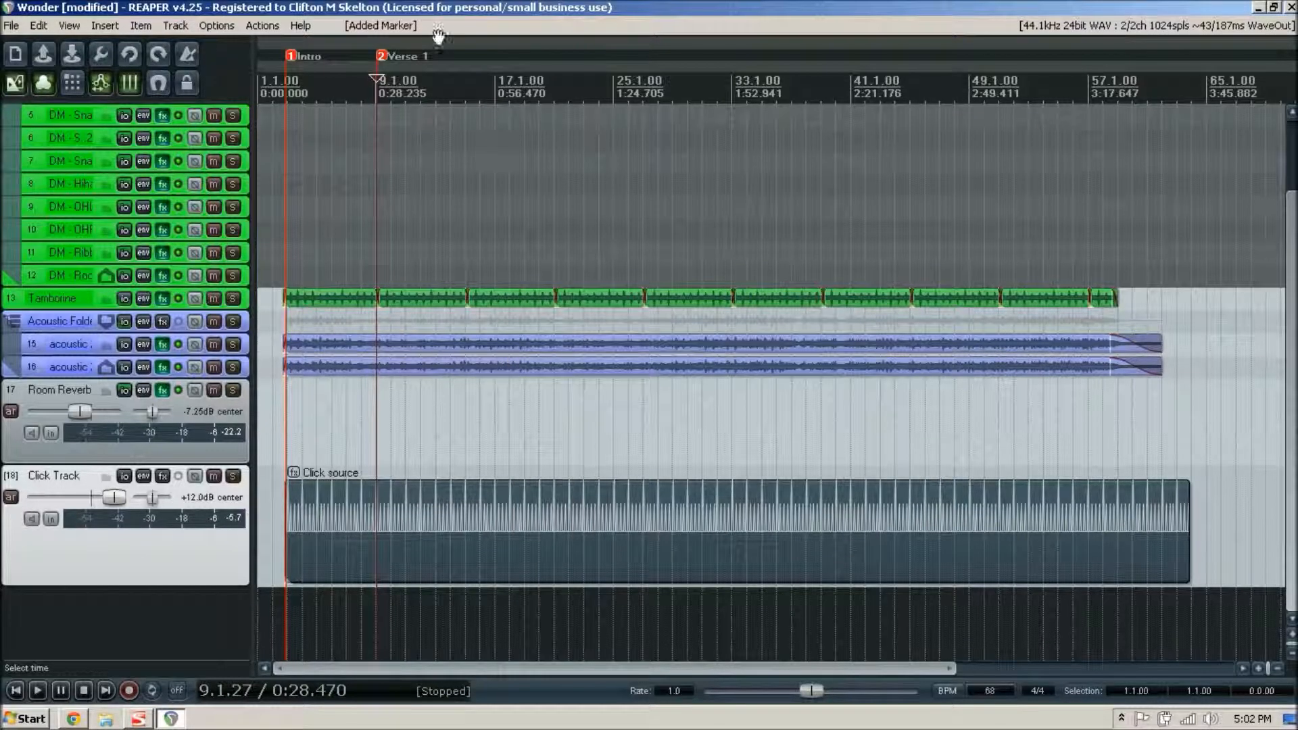
# - Insert a red marker named "Chorus" on the timeline at position 16.4.92
pyautogui.click(494, 75)
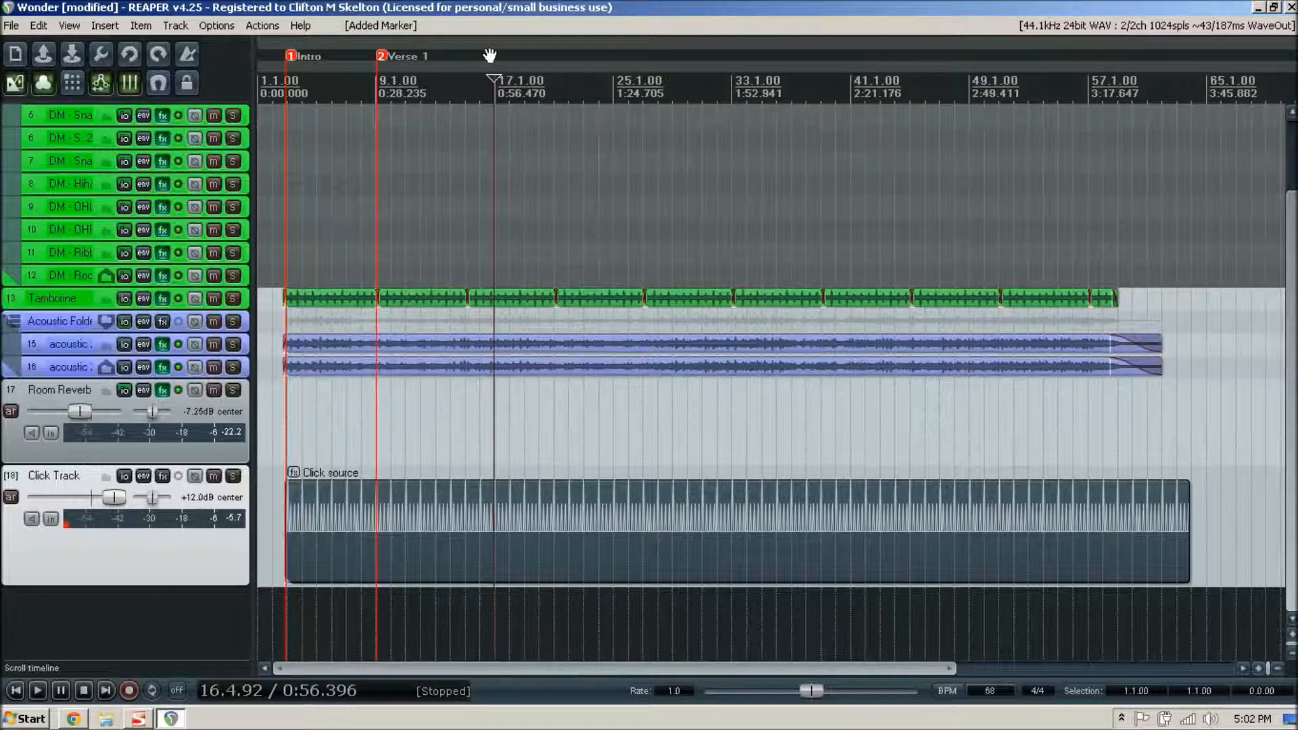
pyautogui.rightClick(494, 94)
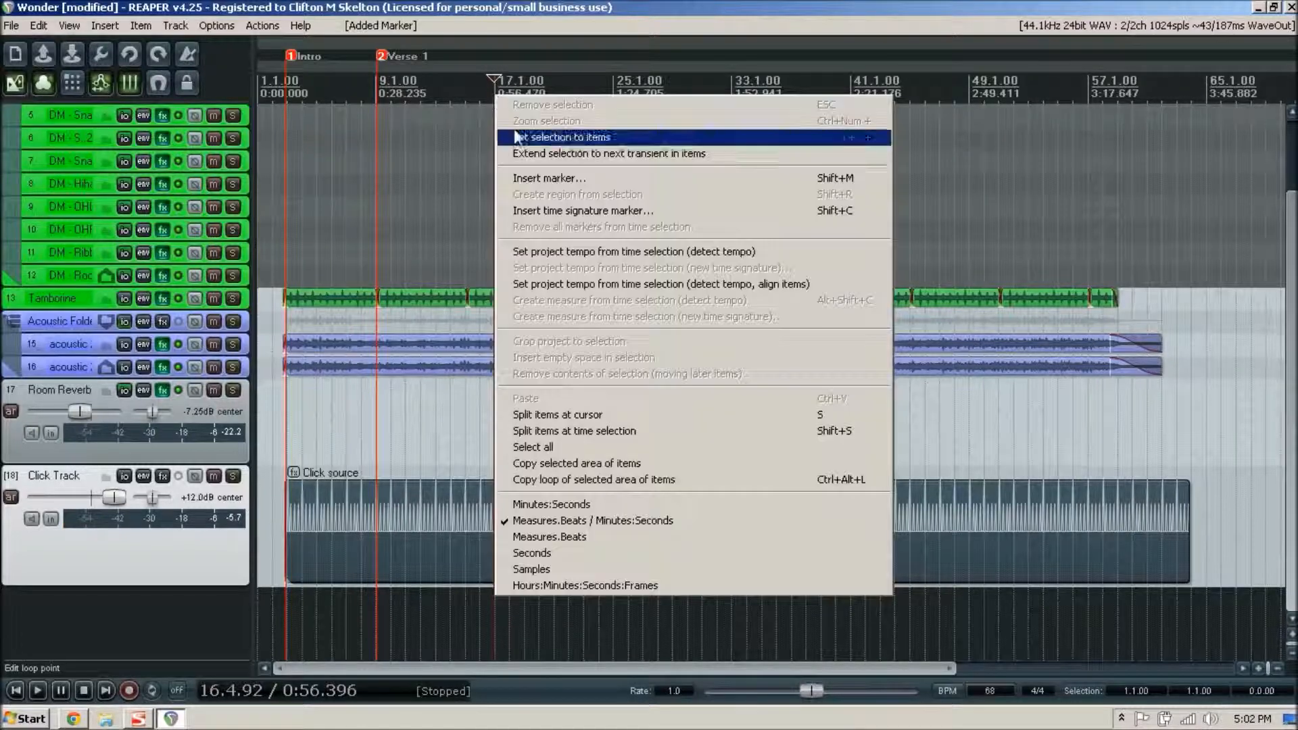
pyautogui.click(545, 179)
pyautogui.write('Chorus')
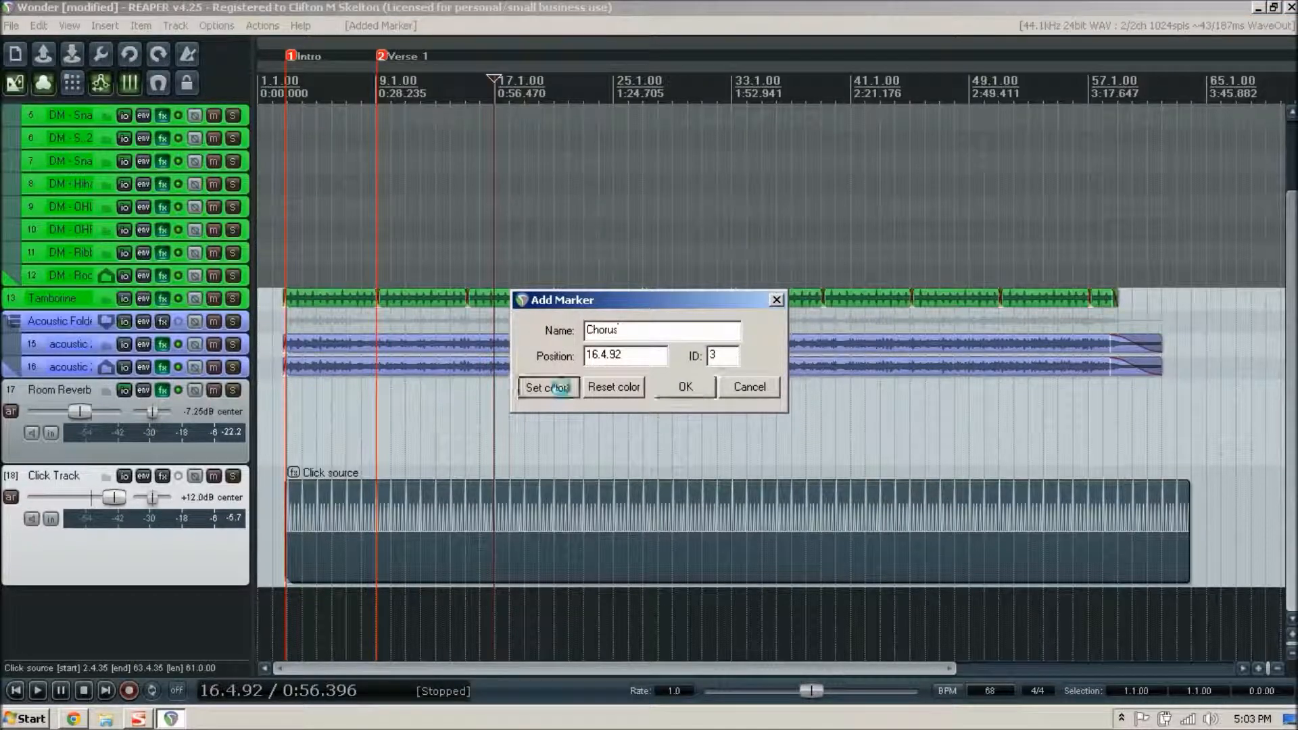
pyautogui.click(549, 387)
pyautogui.click(536, 384)
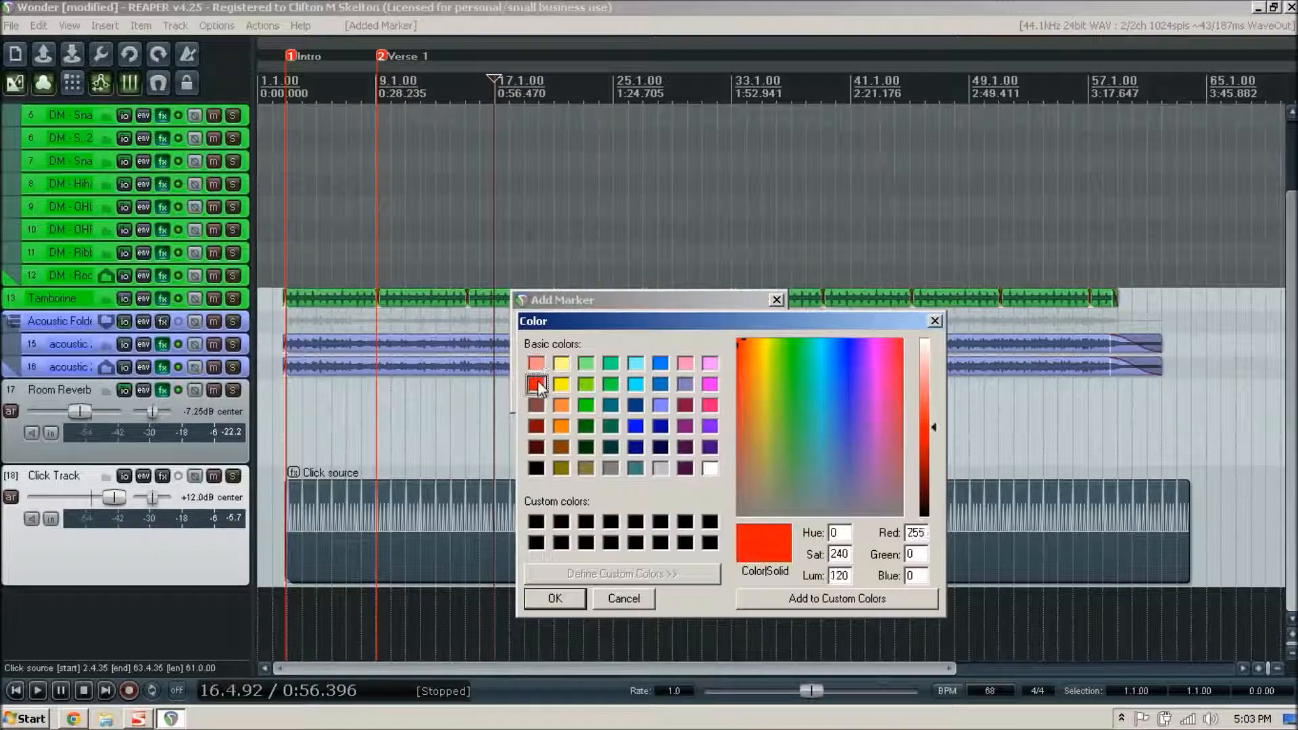
pyautogui.click(554, 598)
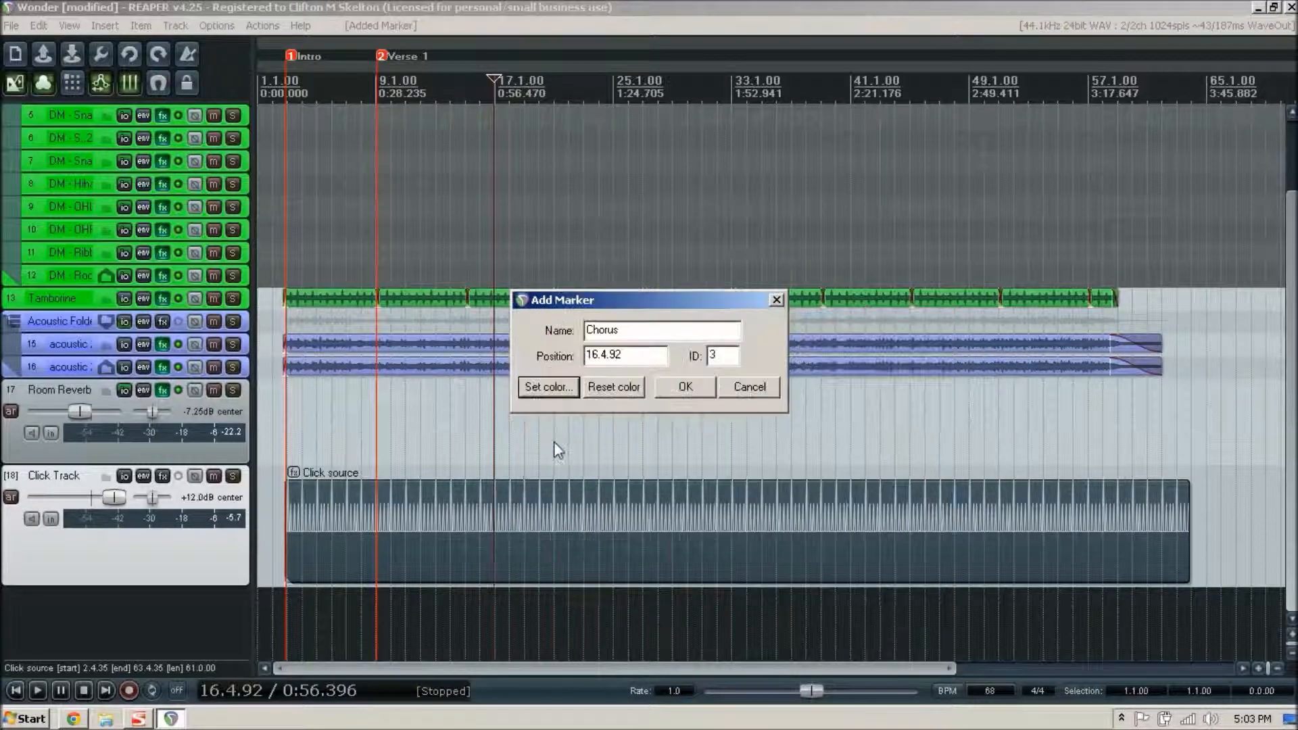
pyautogui.click(692, 386)
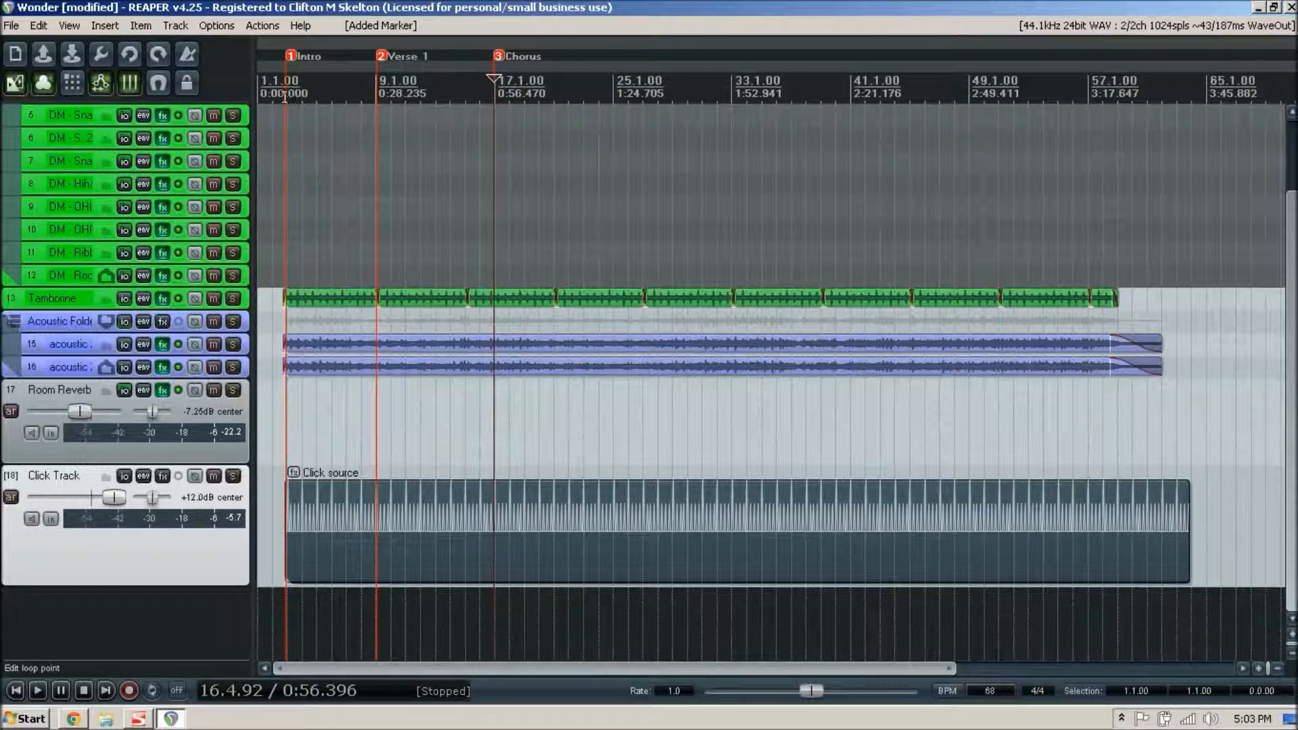
# - Set a time selection from the Intro marker to the Verse 1 marker and turn on repeat playback
pyautogui.moveTo(285, 96); pyautogui.dragTo(377, 97)
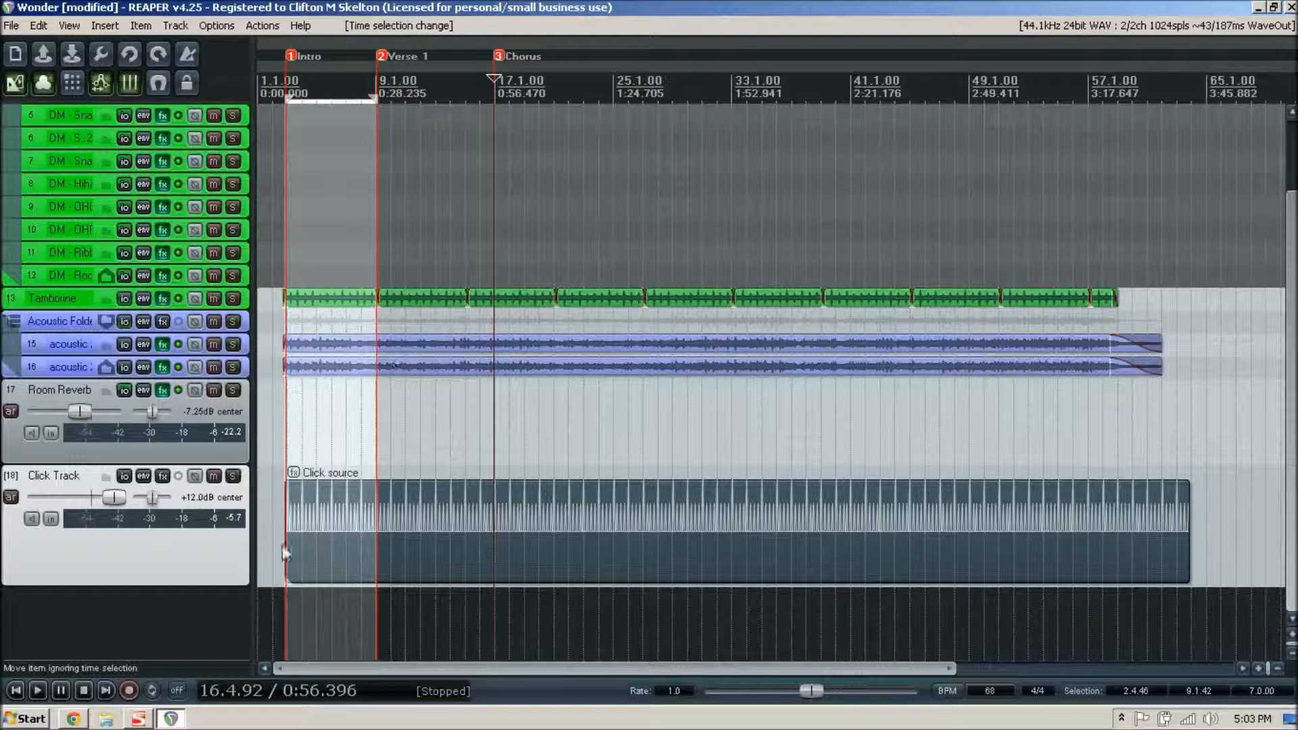
pyautogui.click(153, 691)
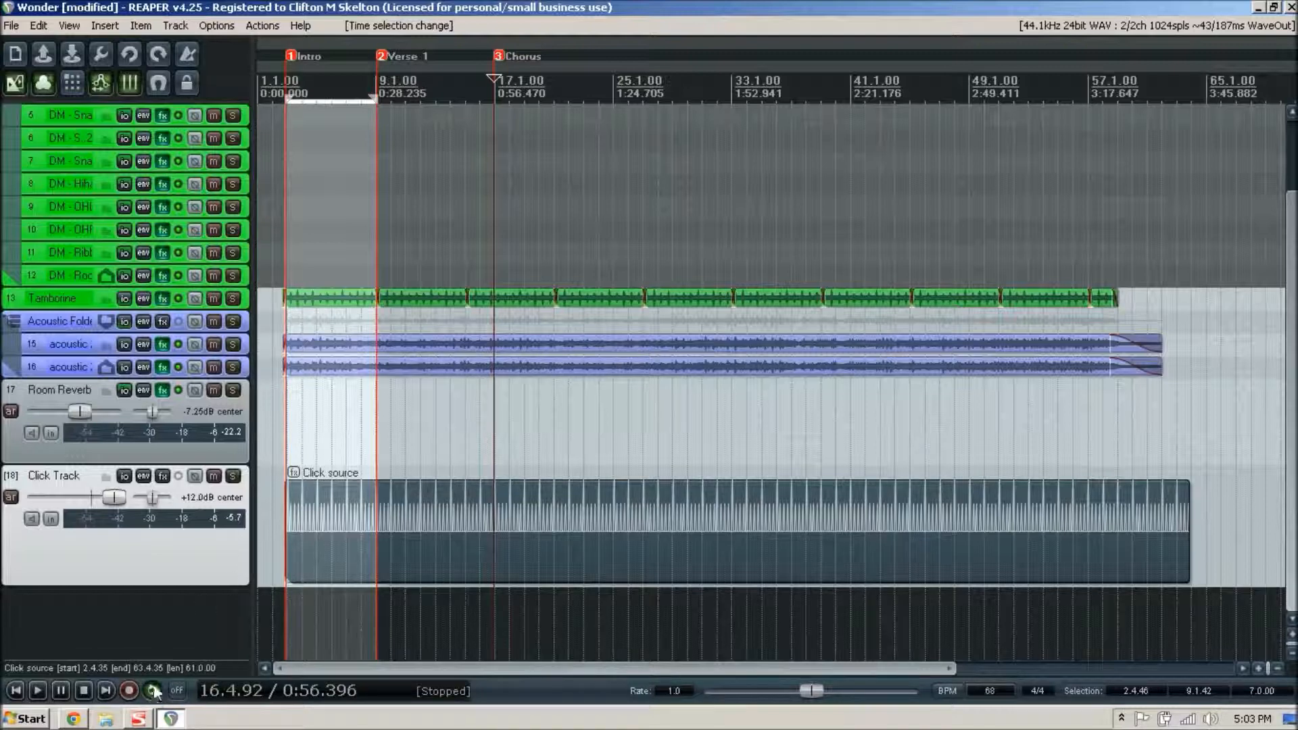